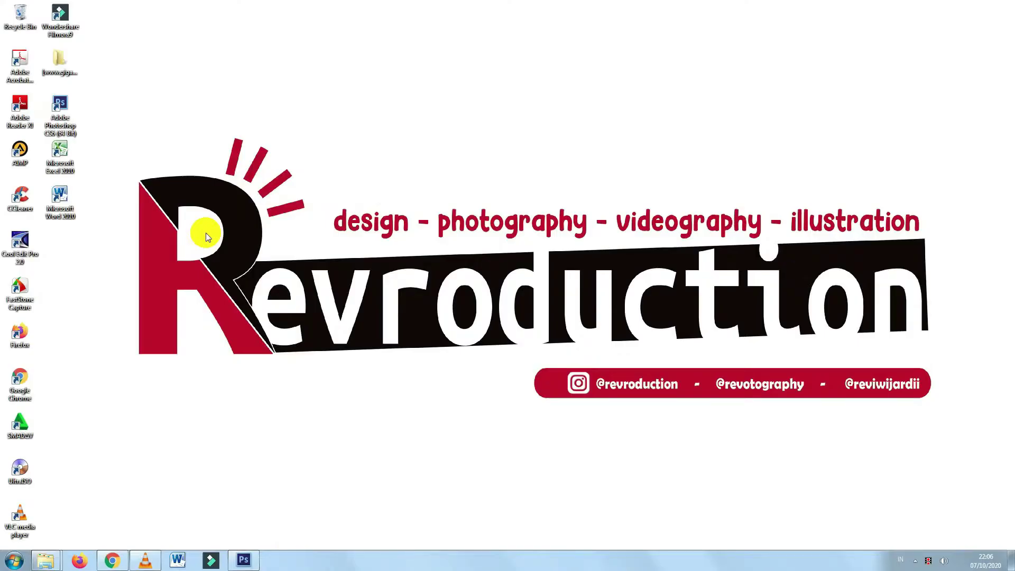
Step: Launch Photoshop, create a blank white A4 document at 300 ppi, and rotate it 90° to landscape
click(70, 132)
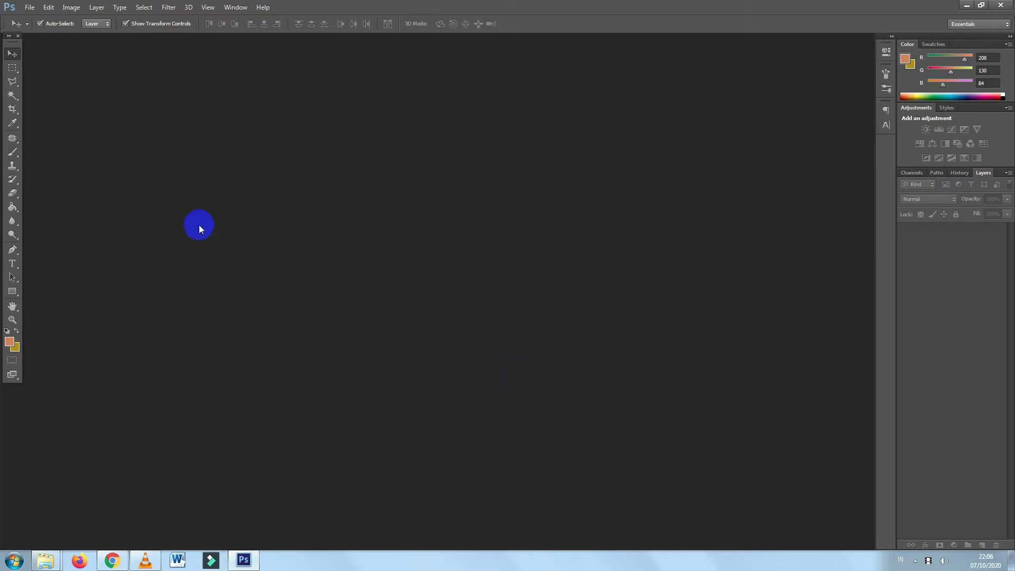
click(36, 12)
click(102, 18)
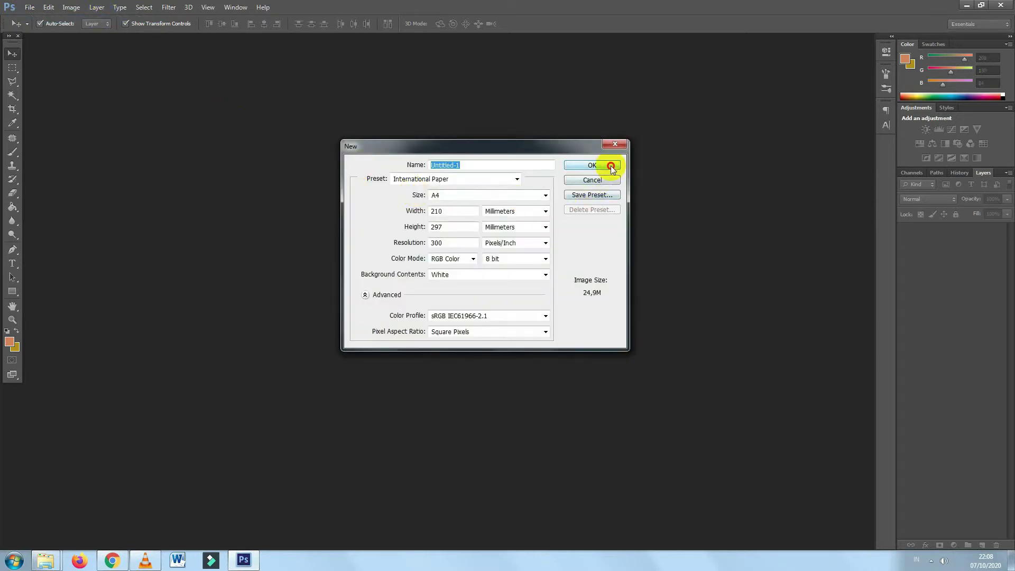
click(611, 166)
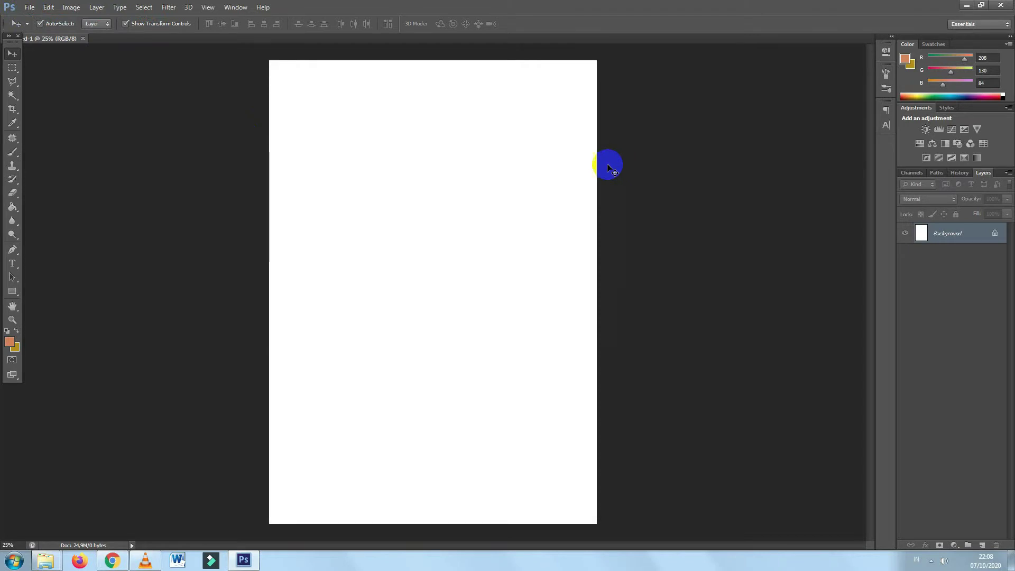
click(73, 7)
mouse_move(90, 103)
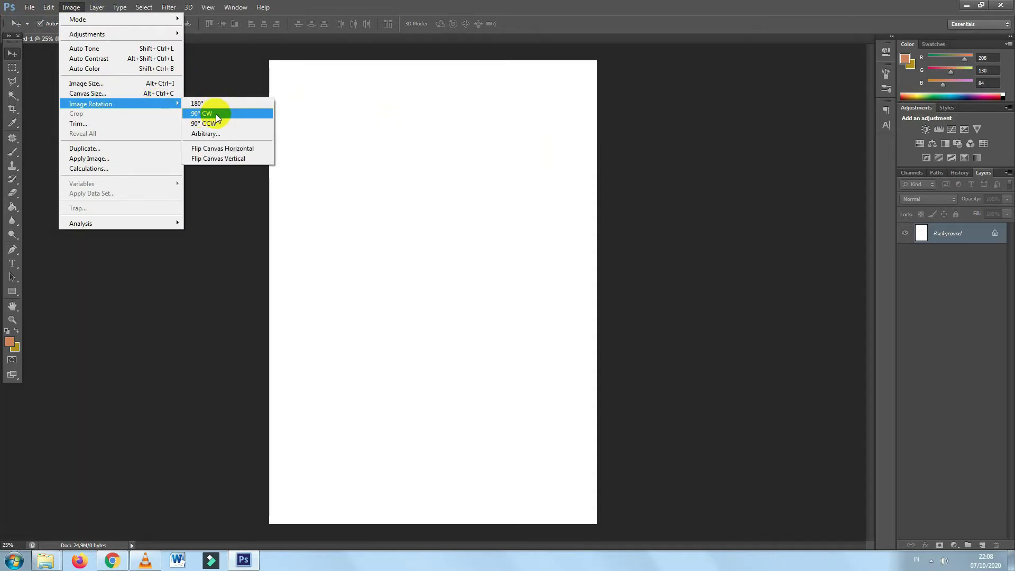
click(220, 123)
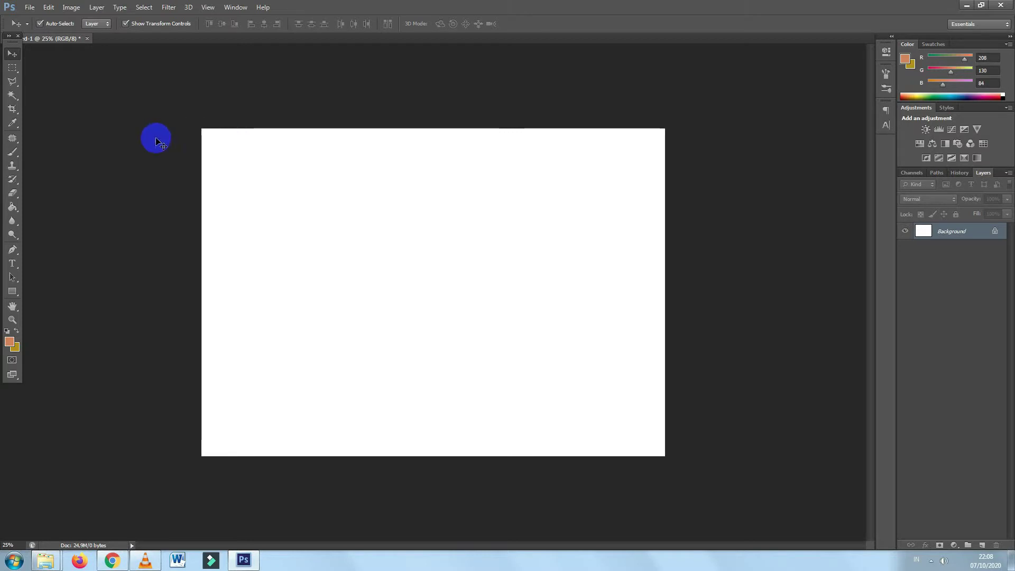
Step: Draw an orange square on the left of the canvas with the Rectangle Tool, undoing the test rectangles
click(16, 298)
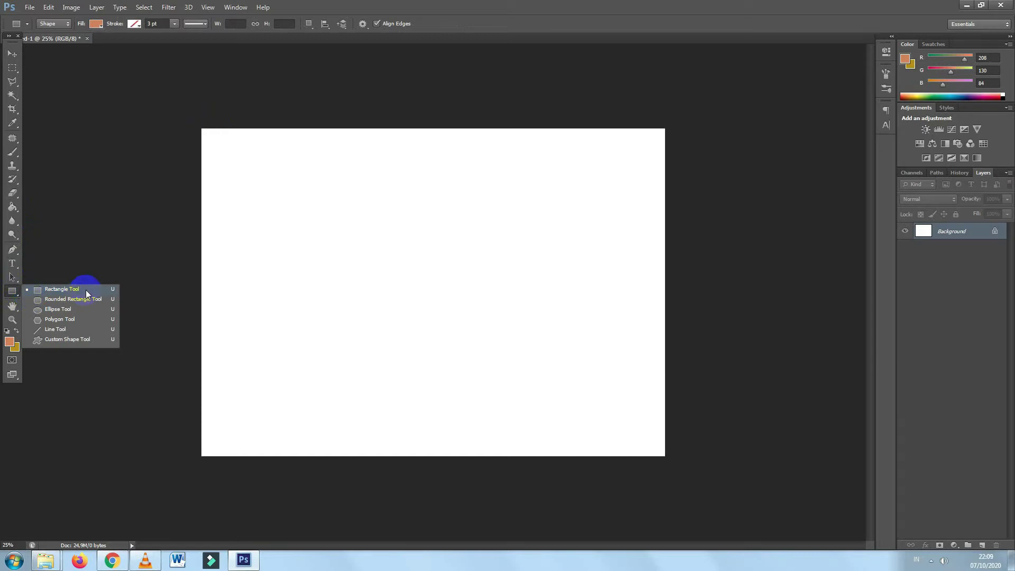
click(90, 289)
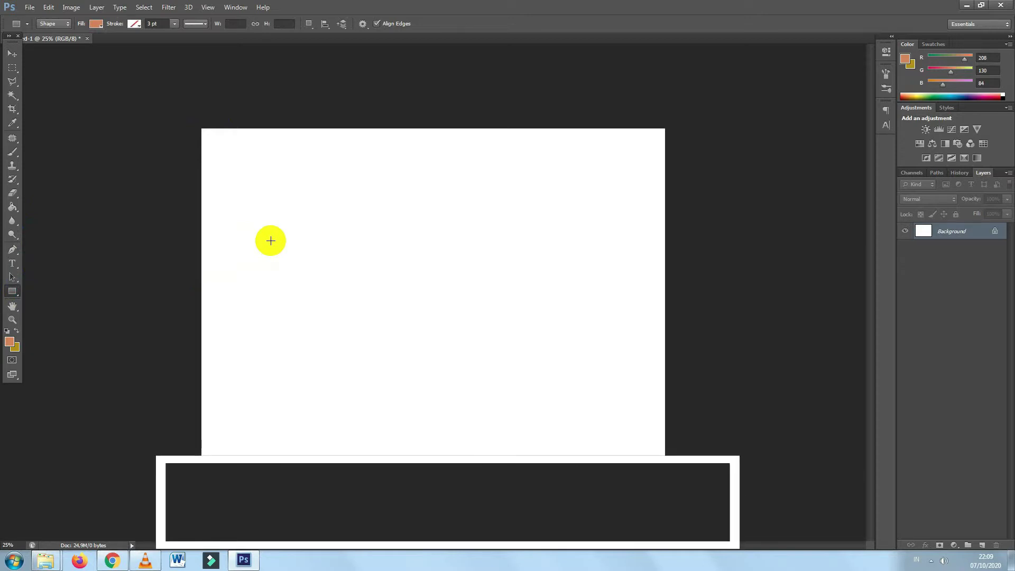
drag(271, 240, 390, 337)
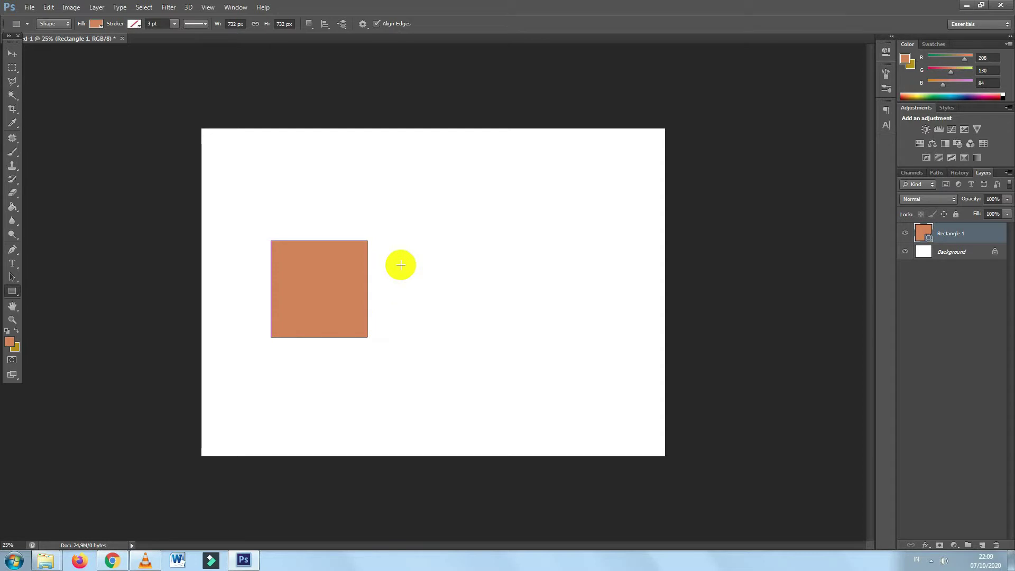
mouse_move(401, 265)
mouse_down()
mouse_move(616, 385)
mouse_move(610, 392)
mouse_move(644, 381)
mouse_up()
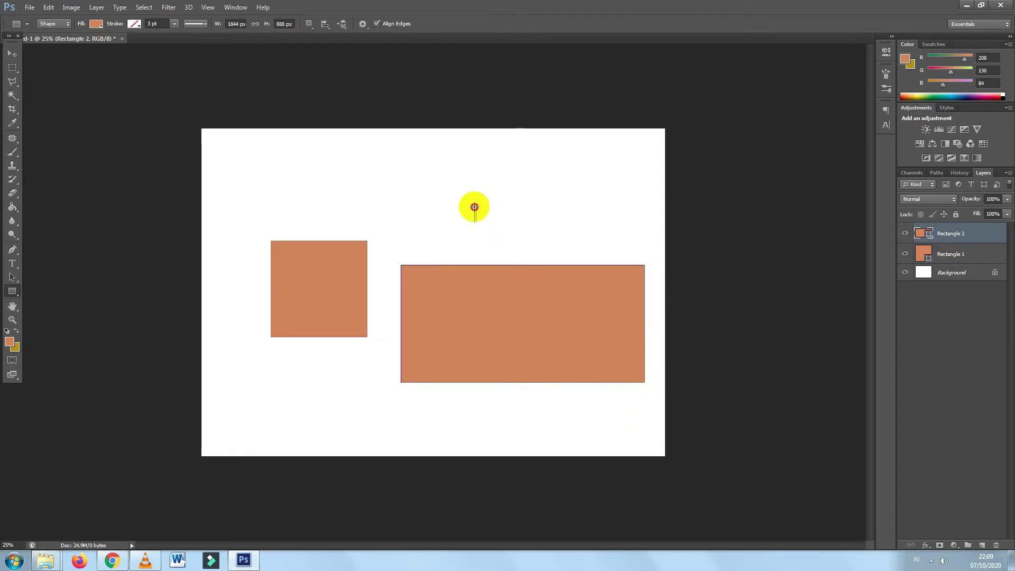
drag(475, 206, 575, 335)
drag(369, 188, 550, 222)
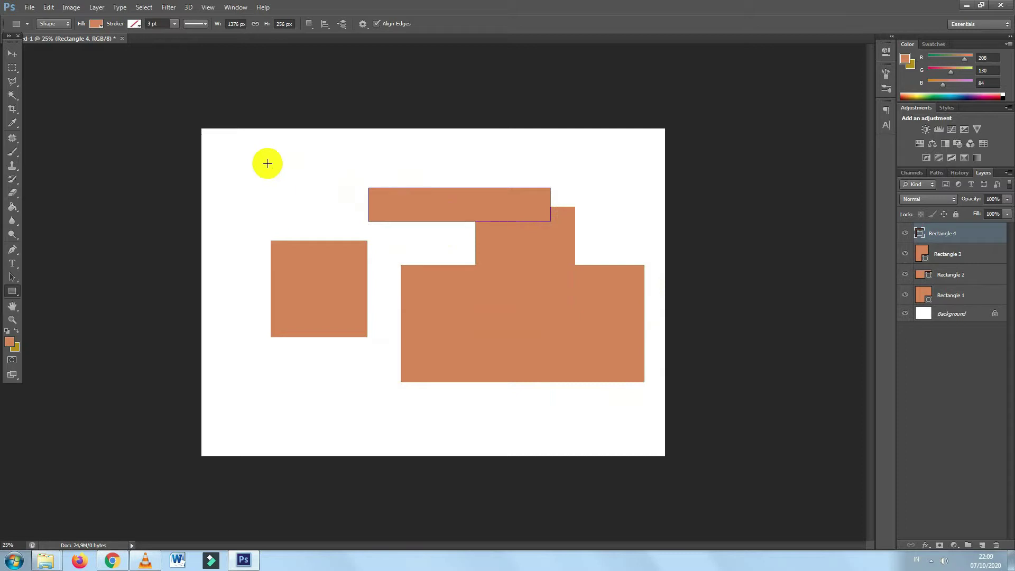
drag(235, 151, 315, 222)
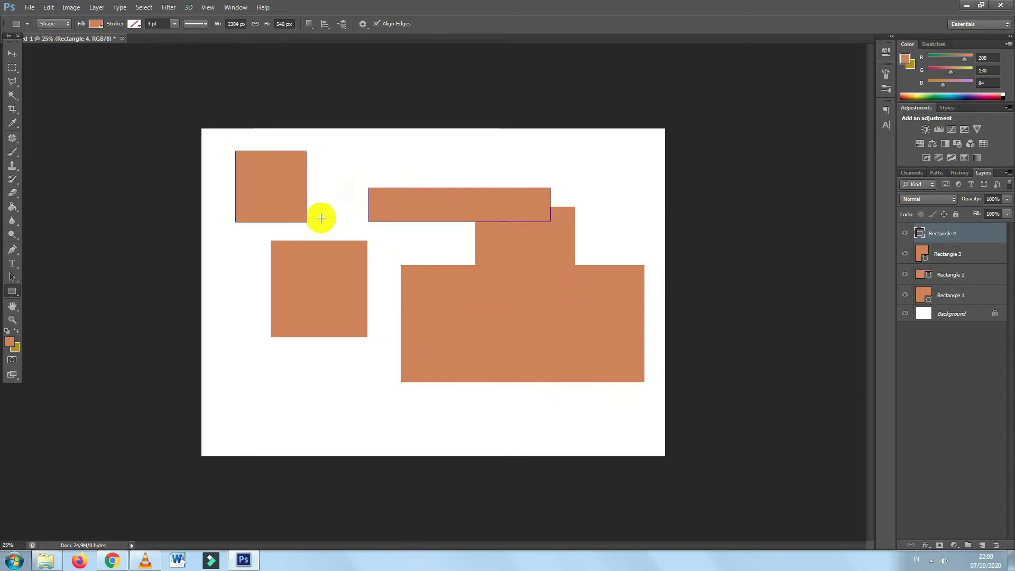
key(ctrl+alt+z)
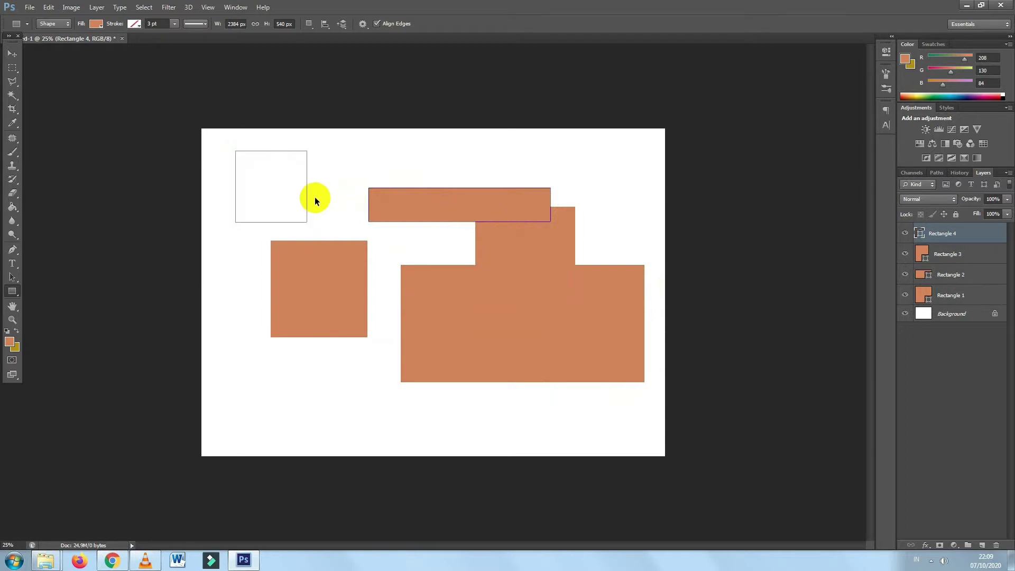
key(ctrl+alt+z)
key(ctrl+alt+z)
key(ctrl+alt+z)
key(ctrl+alt+z)
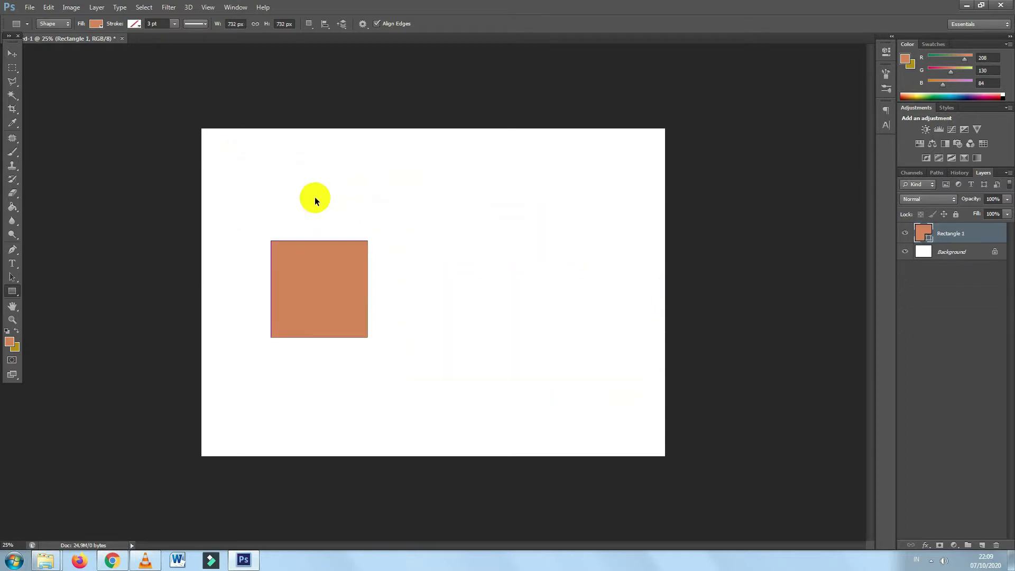
Step: Alt-drag two copies of the square, one to its right and one above the left square
click(14, 58)
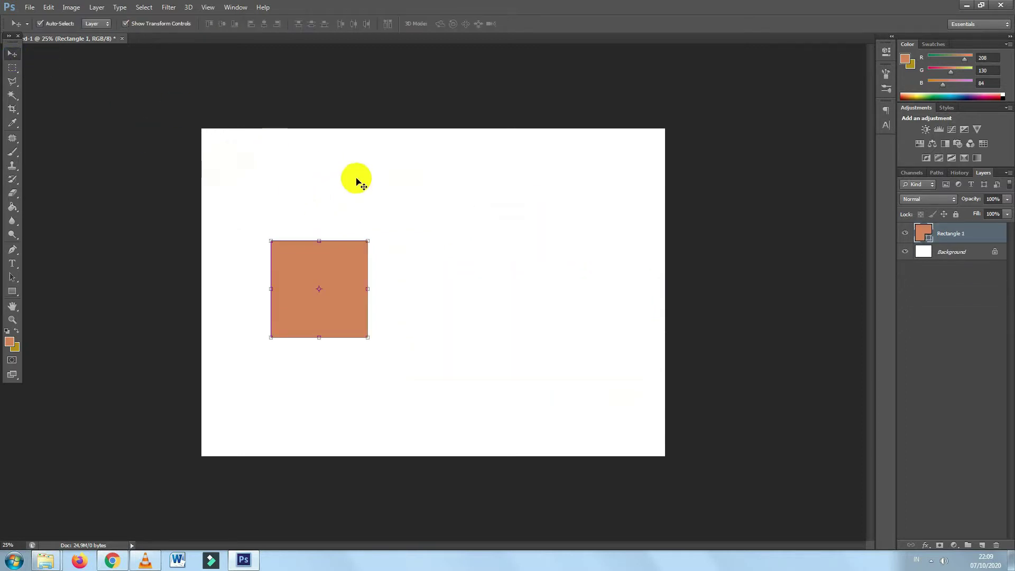
scroll(376, 195, up, 1)
scroll(375, 195, up, 1)
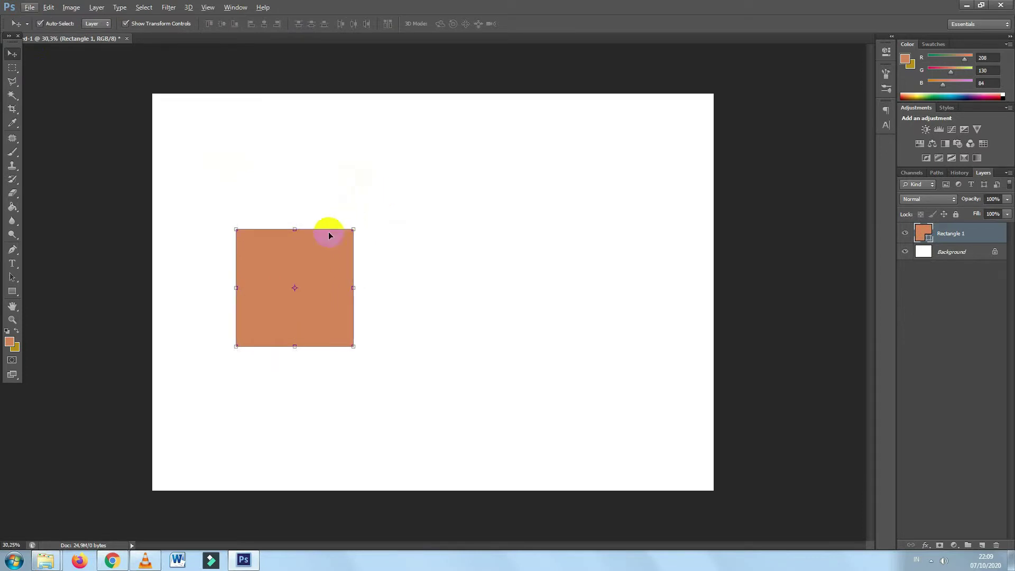
drag(322, 250, 290, 264)
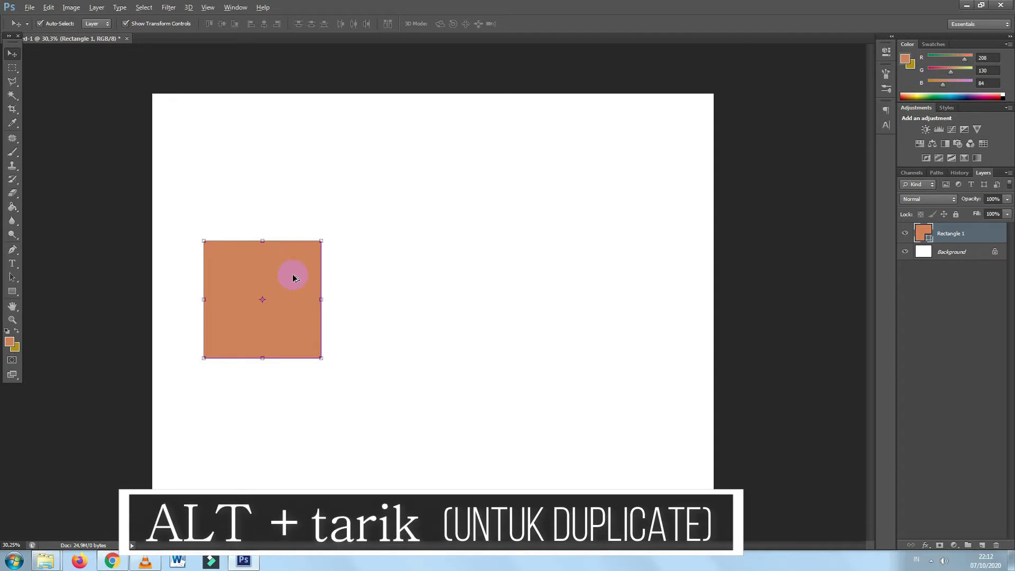
drag(294, 278, 428, 271)
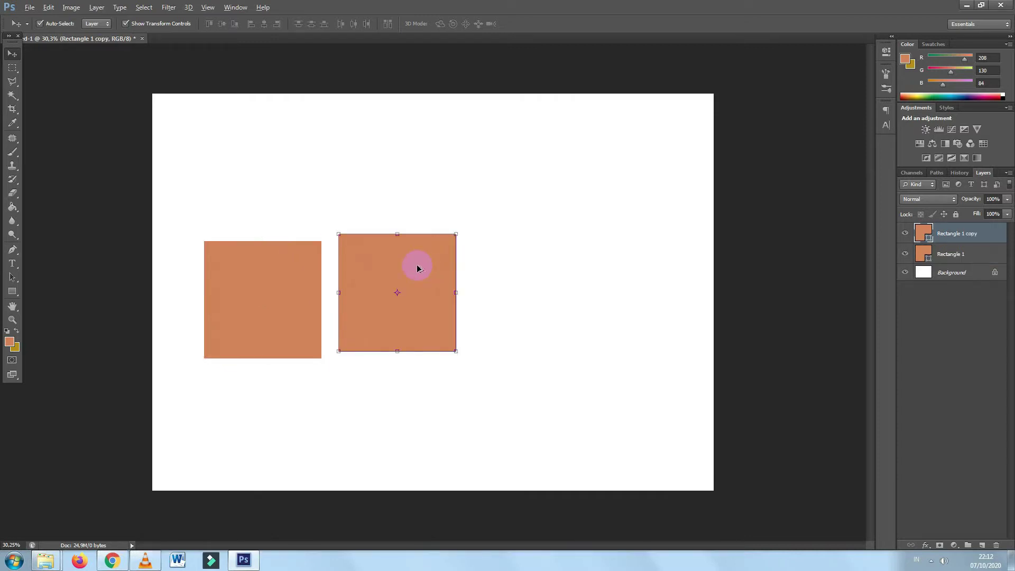
drag(417, 268, 298, 138)
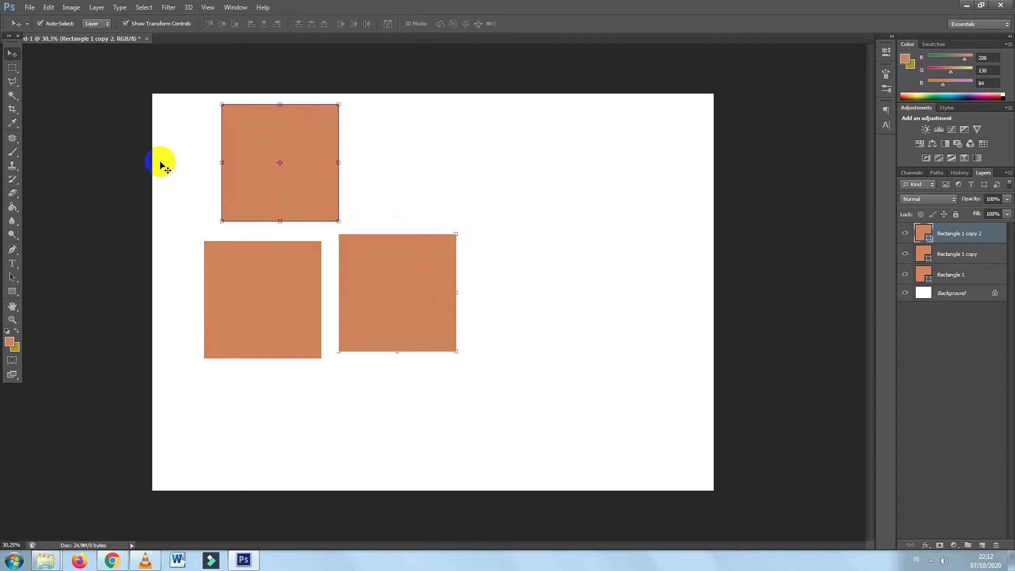
mouse_move(156, 157)
mouse_down()
mouse_move(248, 226)
mouse_move(476, 363)
mouse_up()
click(545, 324)
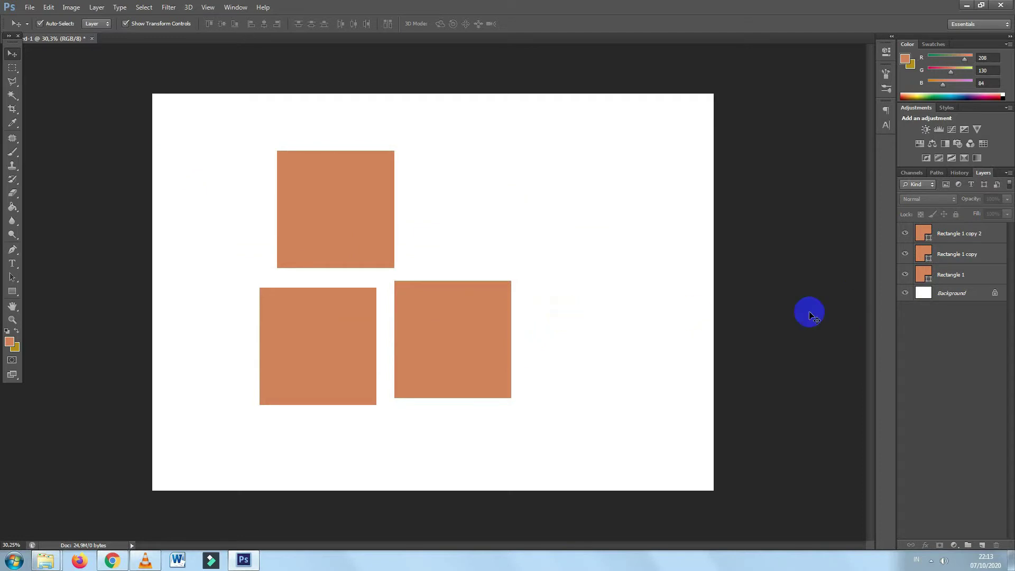
Step: Fill the top square (Rectangle 1 copy 2) with near-black #0d0c0d
click(967, 239)
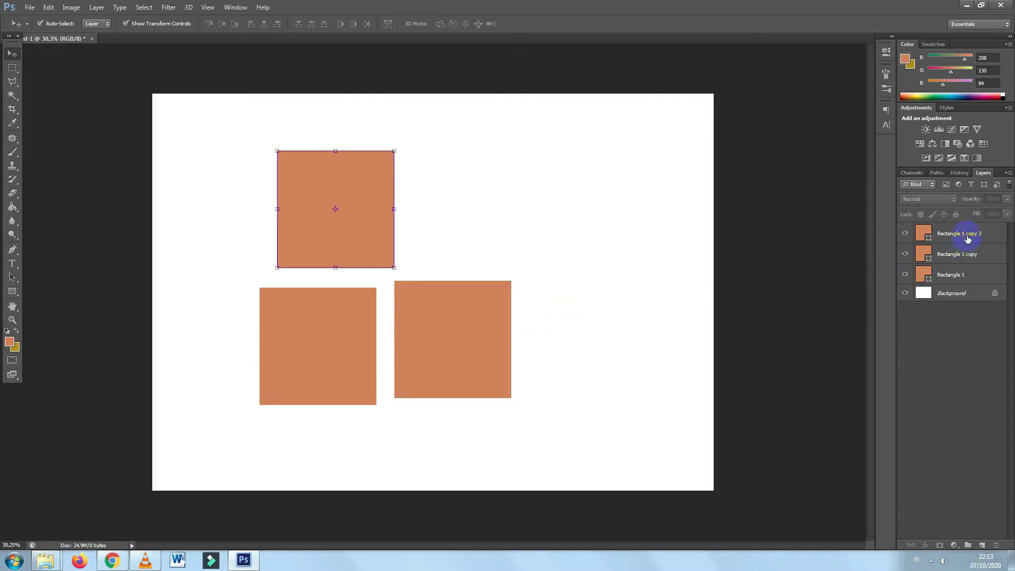
double_click(925, 234)
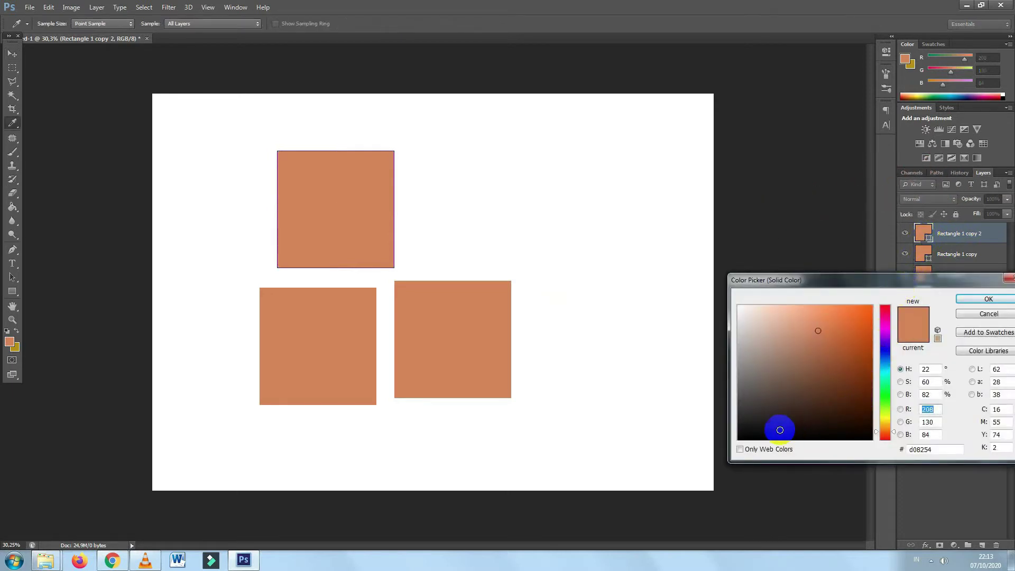
drag(750, 436, 744, 437)
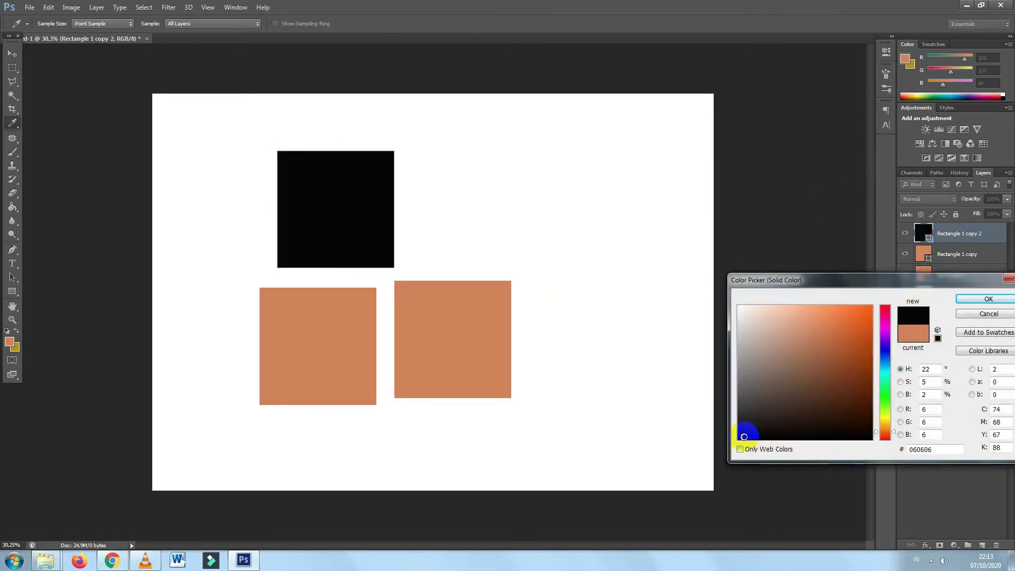
drag(885, 349, 885, 328)
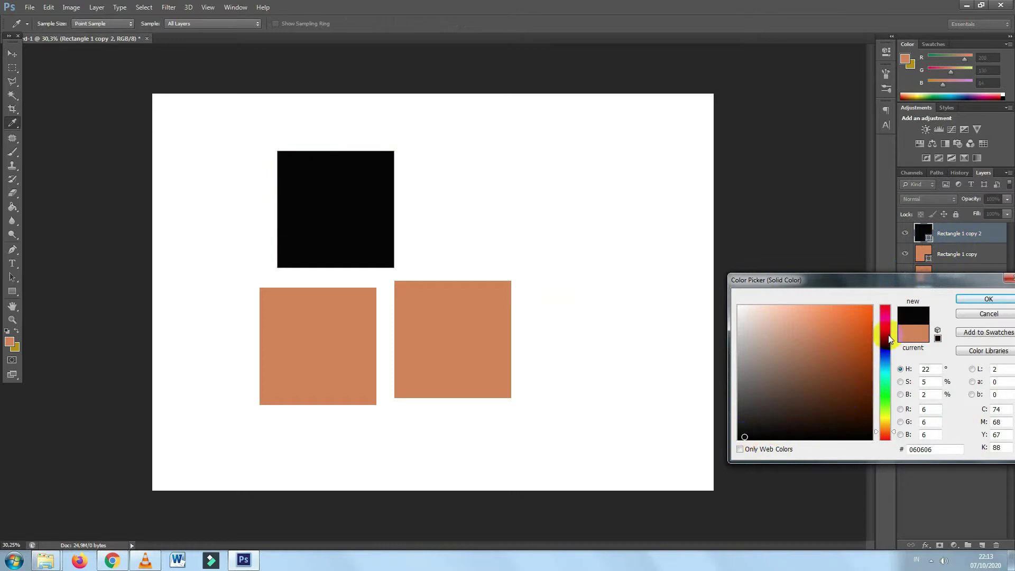
click(783, 313)
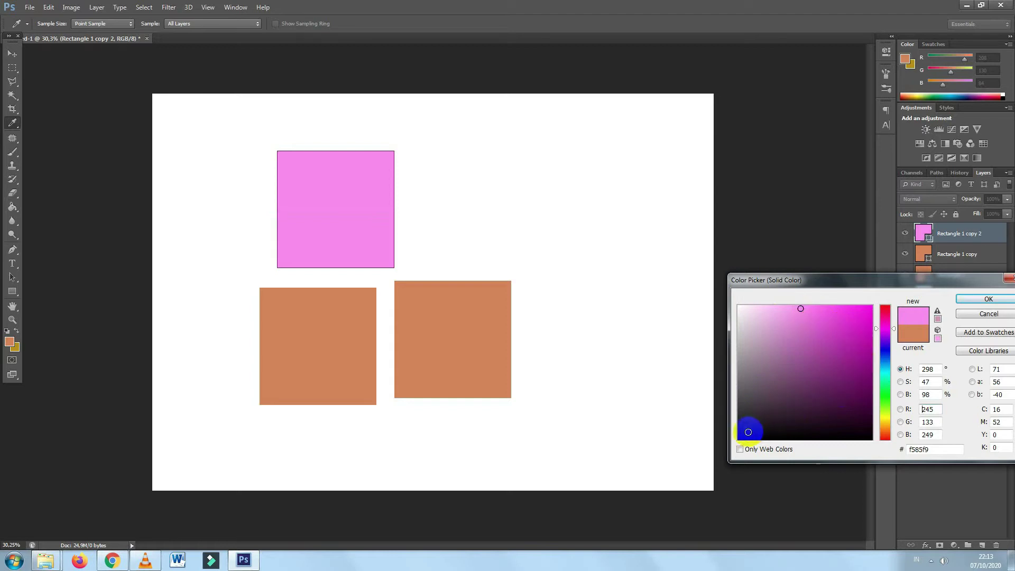
click(748, 433)
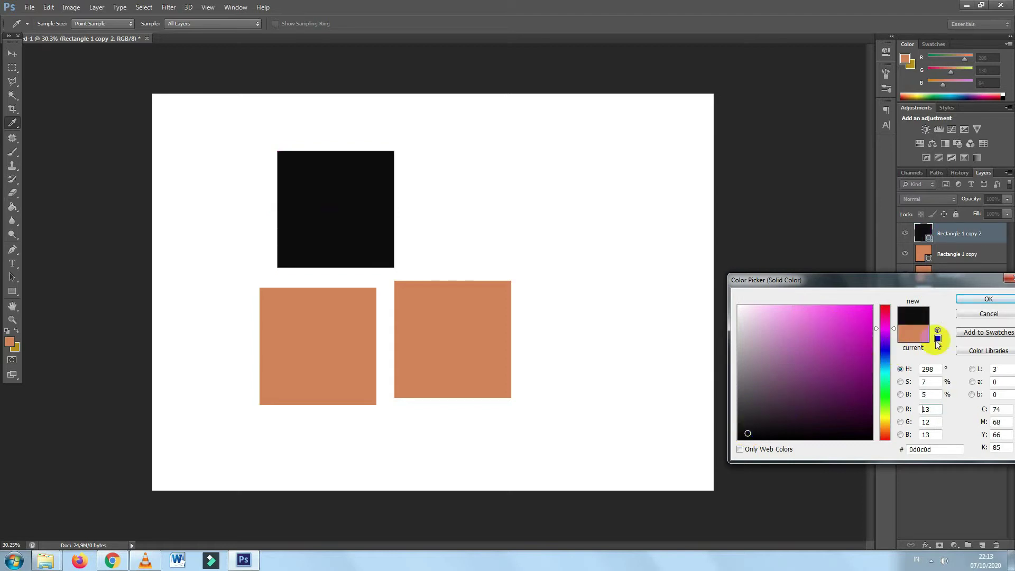
click(989, 300)
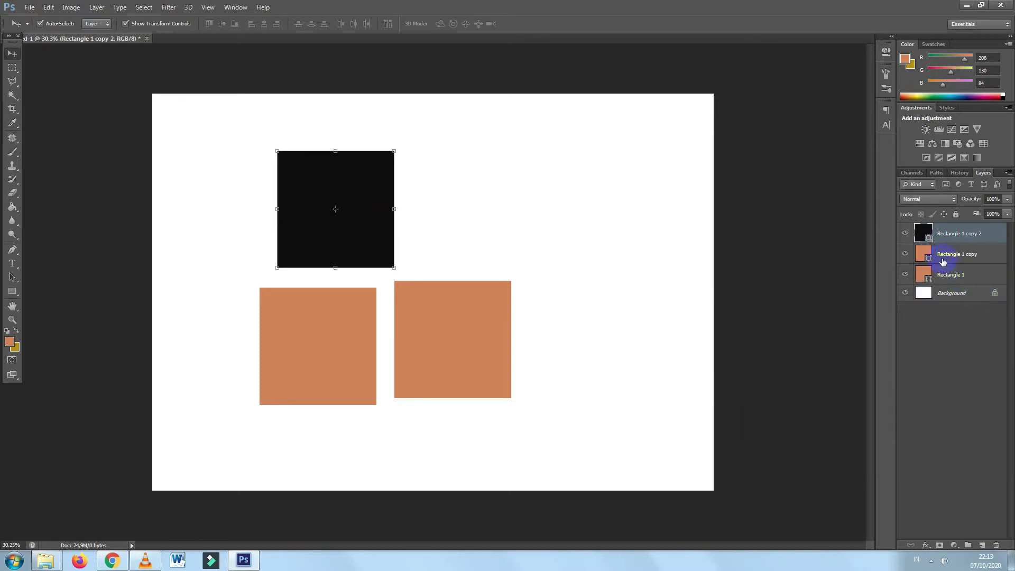
click(943, 261)
Step: Recolour the right square (Rectangle 1 copy) to a mid-tone peach based on the orange
double_click(926, 258)
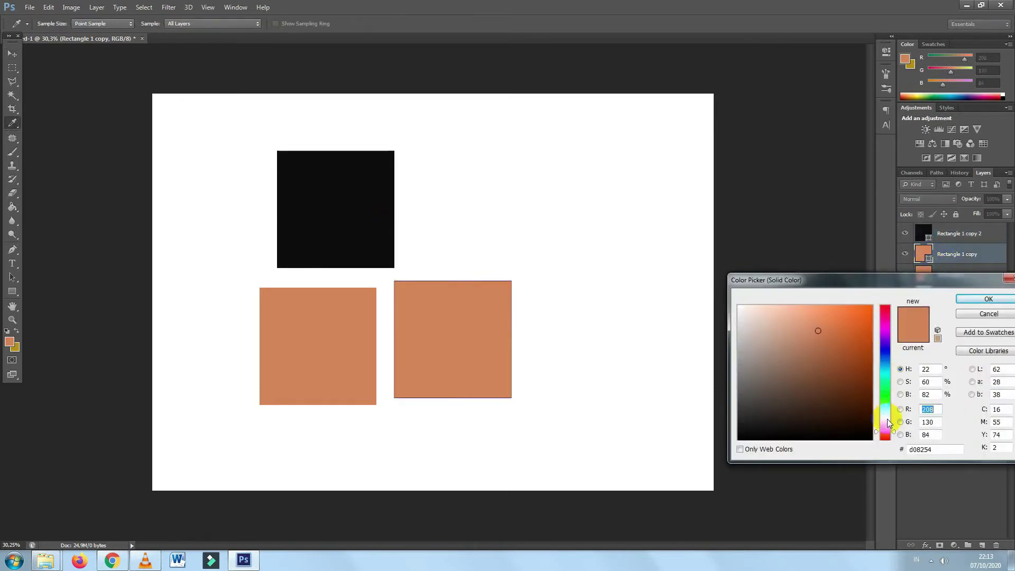
drag(888, 423, 888, 419)
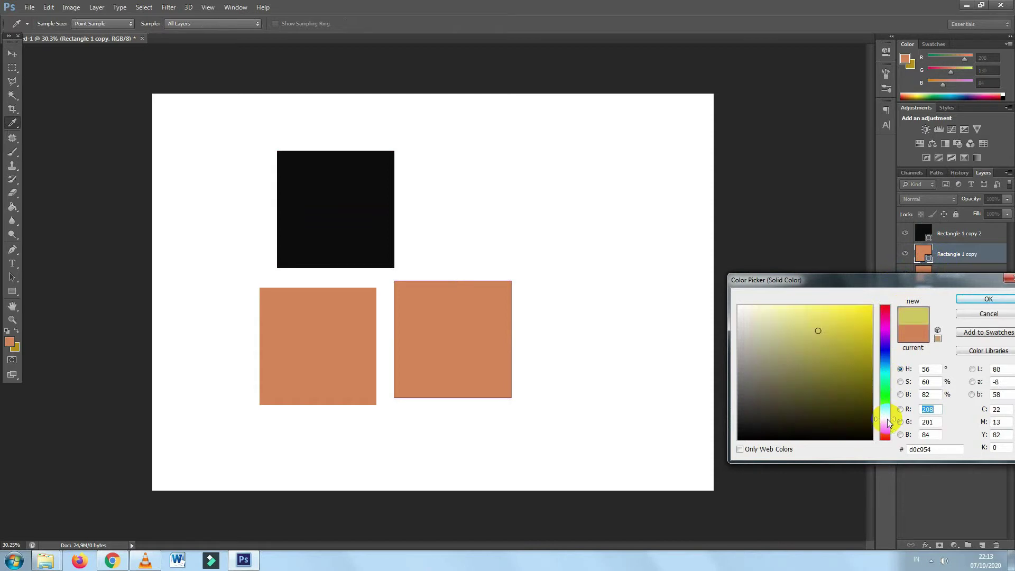
click(869, 308)
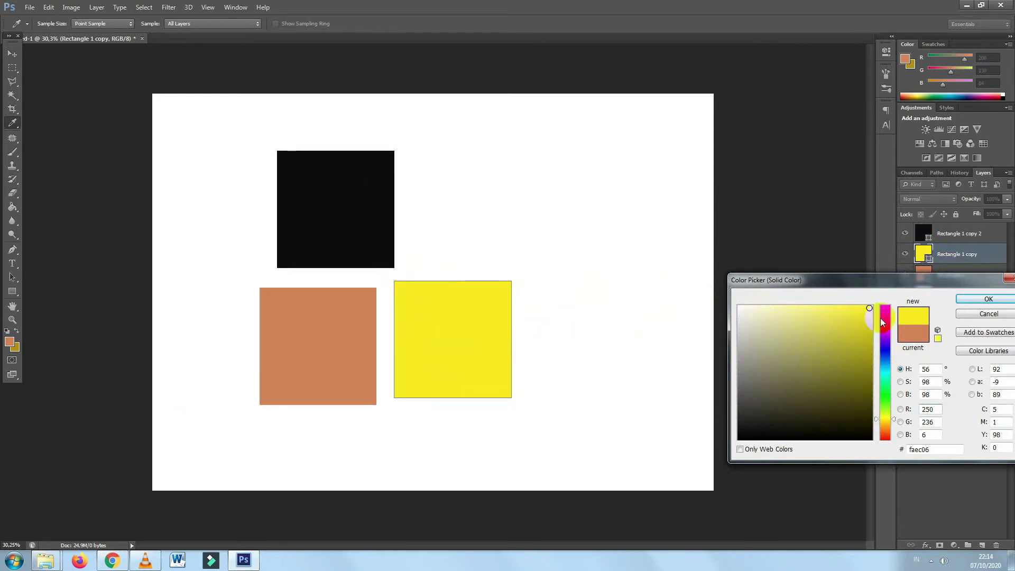
click(969, 301)
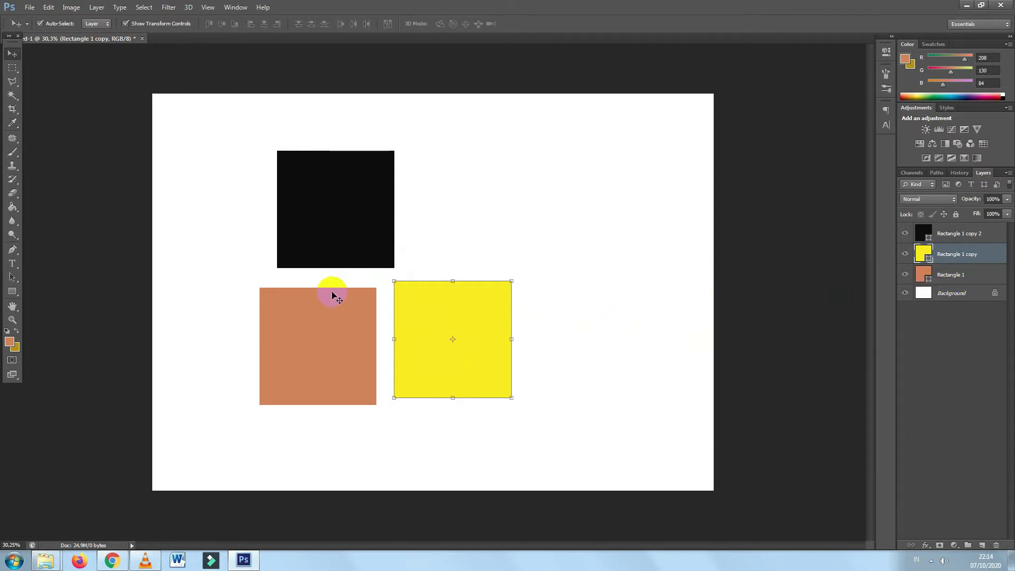
click(330, 321)
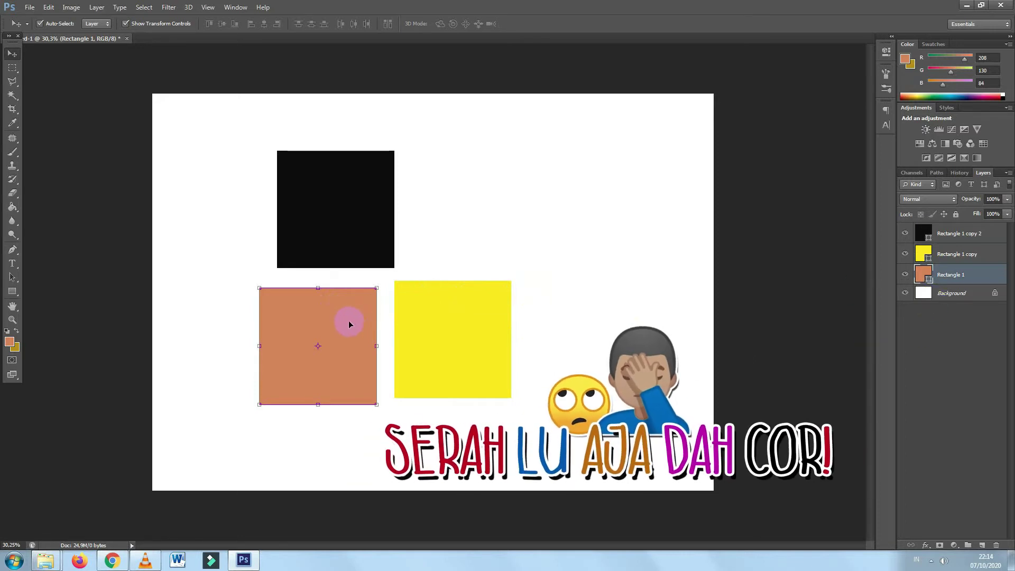
click(428, 351)
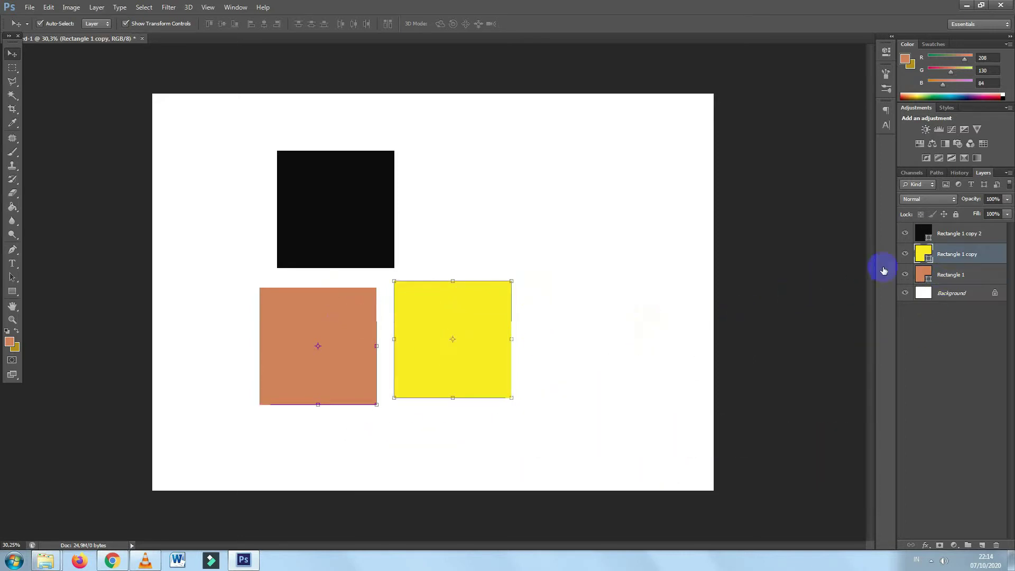
double_click(927, 257)
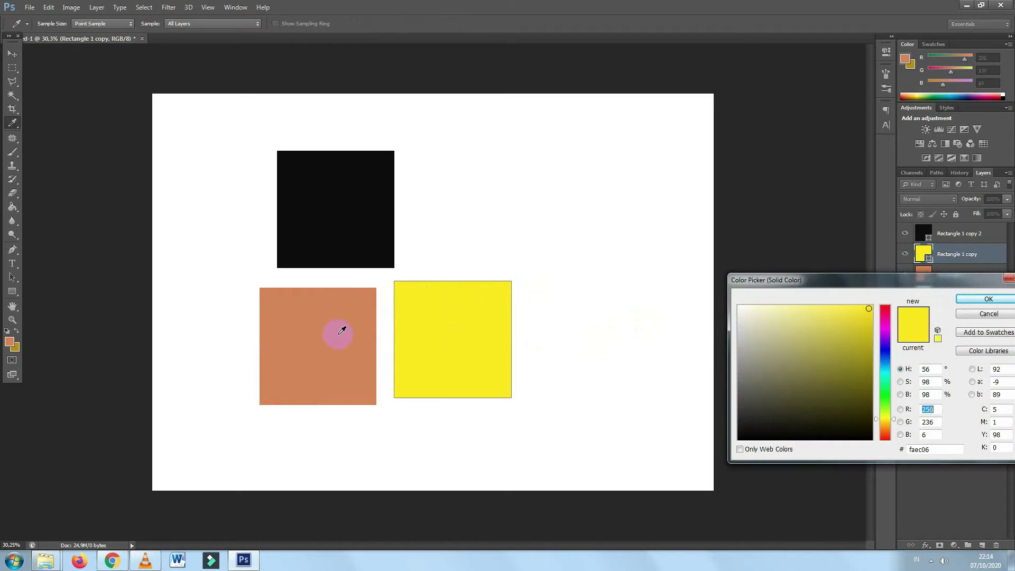
click(342, 329)
click(806, 323)
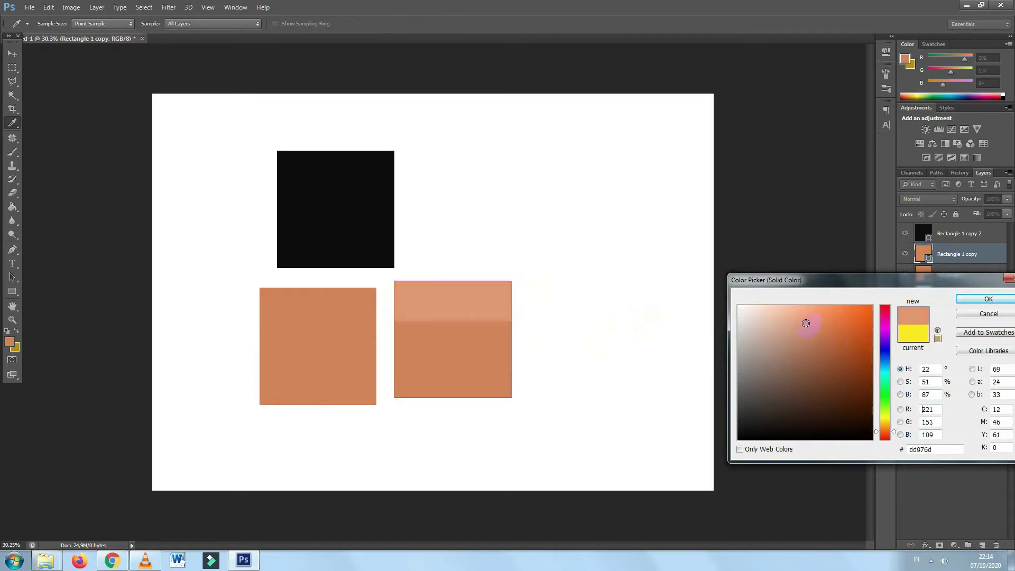
drag(800, 316, 790, 315)
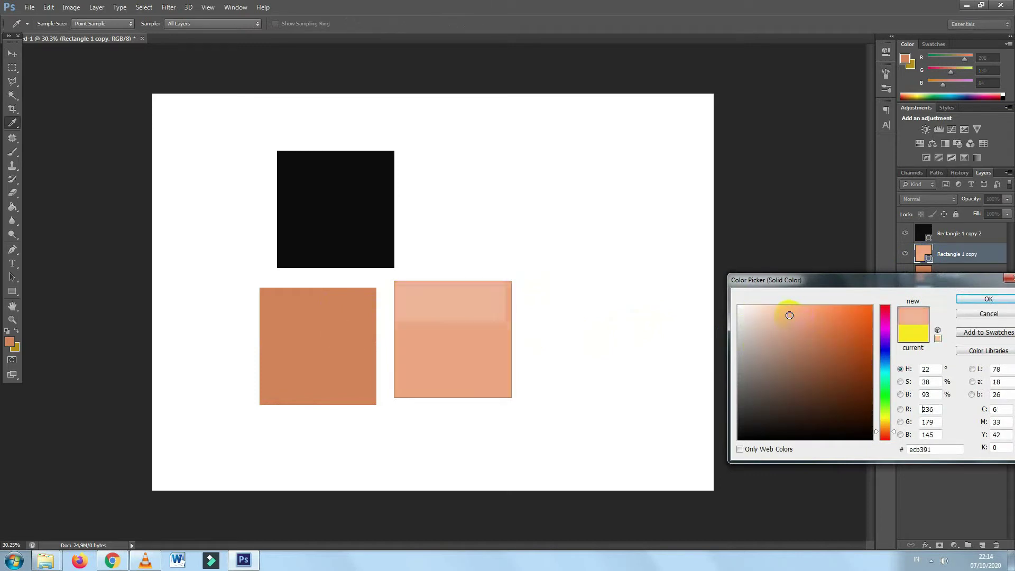
click(973, 302)
Step: Change the top square from black to a medium, darker peach shade
click(379, 228)
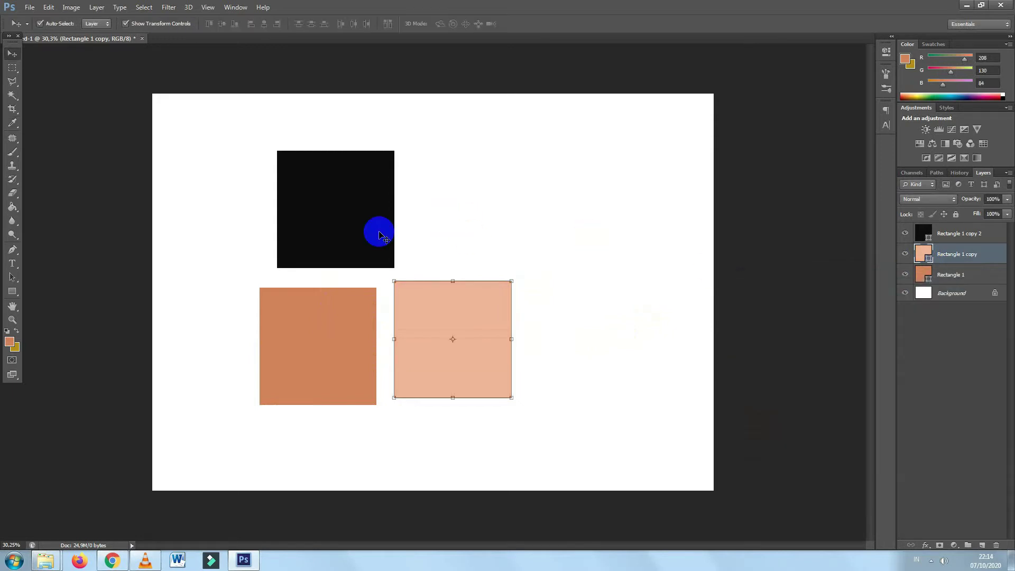
double_click(924, 233)
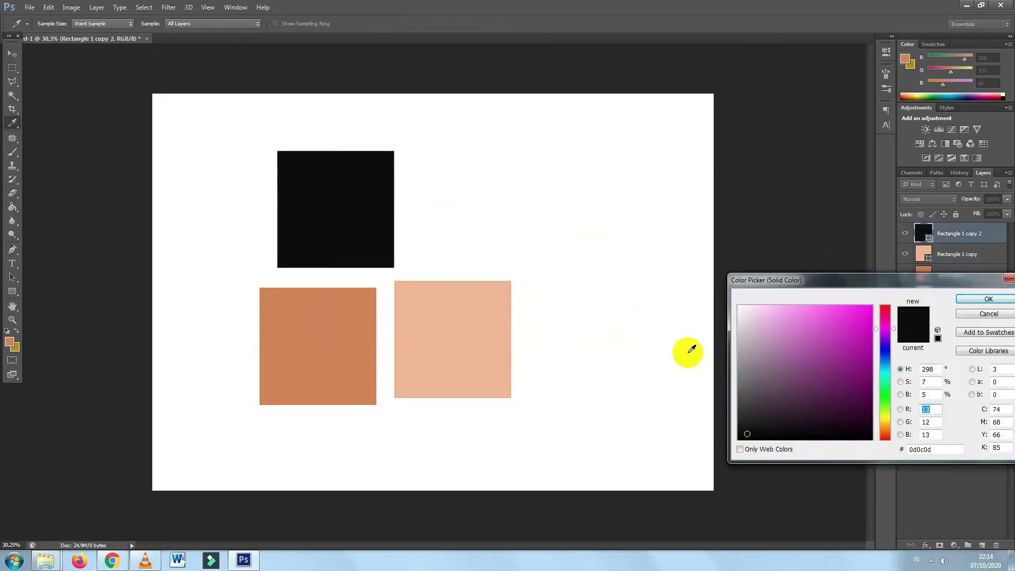
click(483, 328)
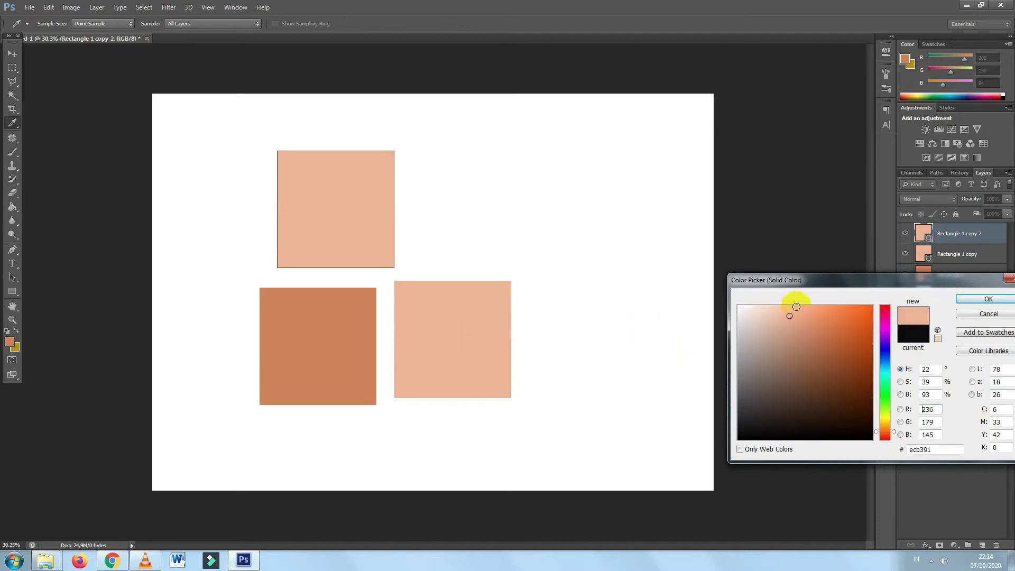
click(797, 332)
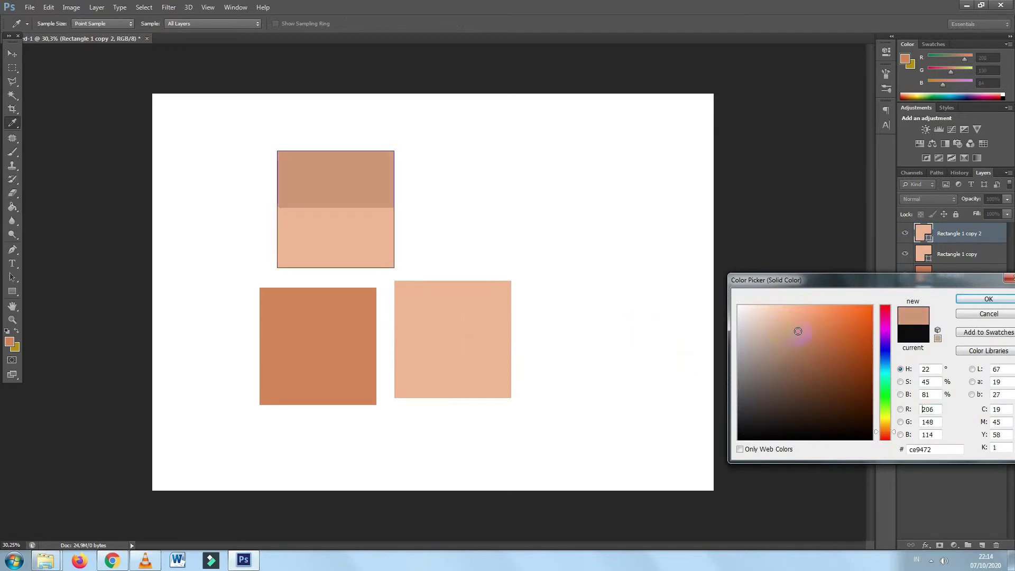
click(802, 307)
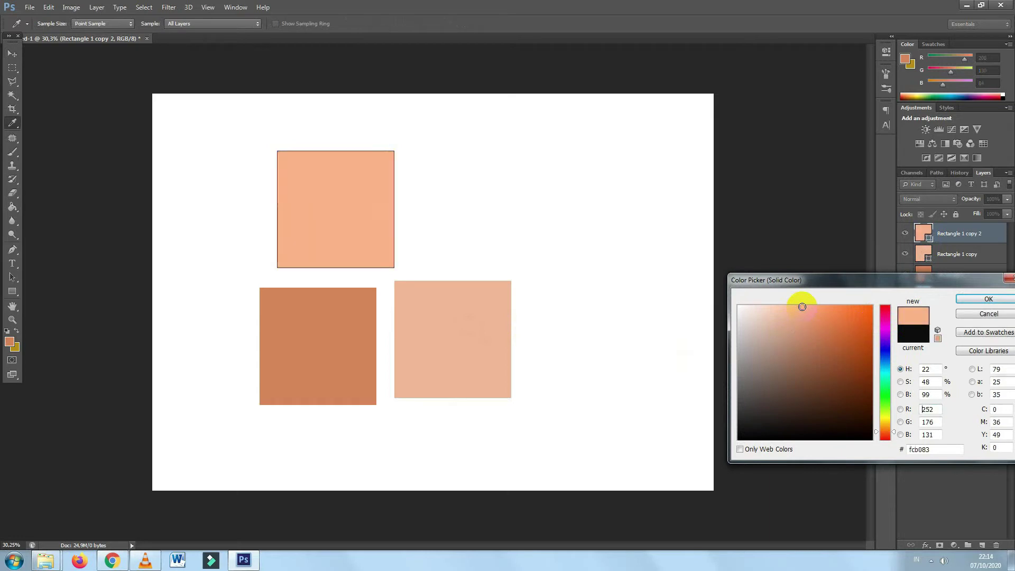
click(803, 319)
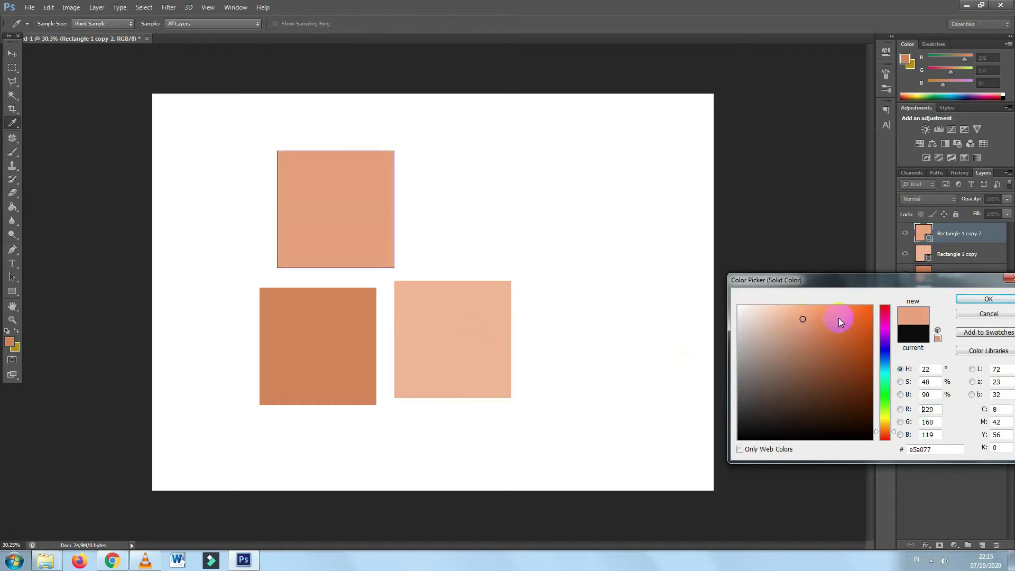
click(970, 300)
key(v)
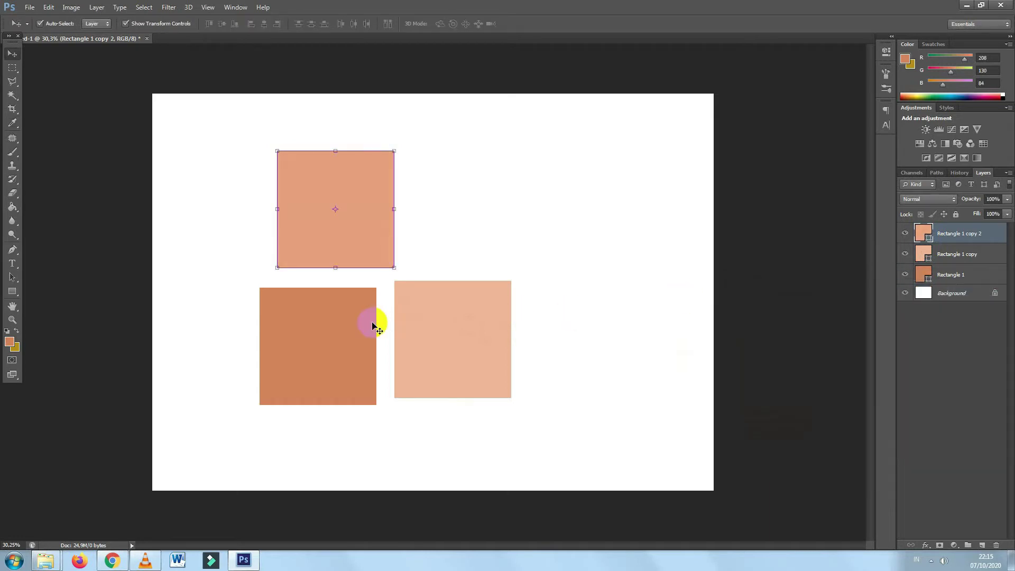
Step: Give the left square (Rectangle 1) a pale peach fill and clear the layer selection
click(373, 325)
right_click(934, 294)
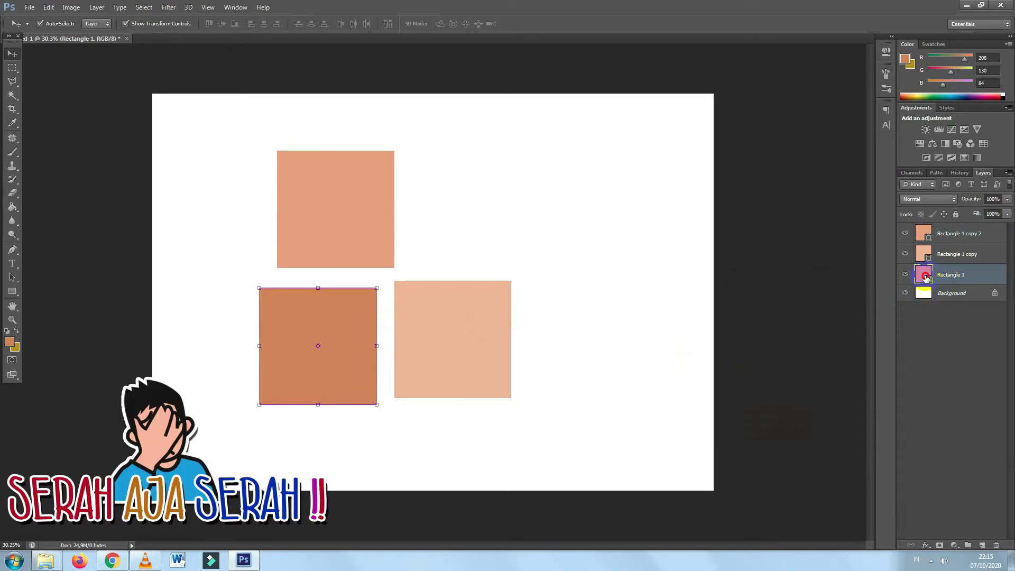
double_click(929, 275)
click(788, 311)
click(970, 306)
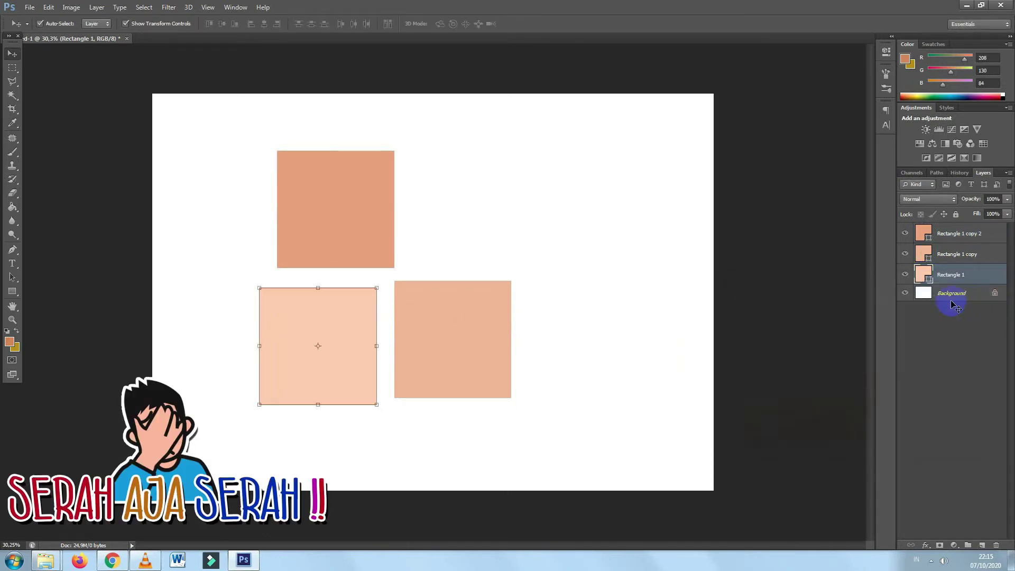
click(696, 297)
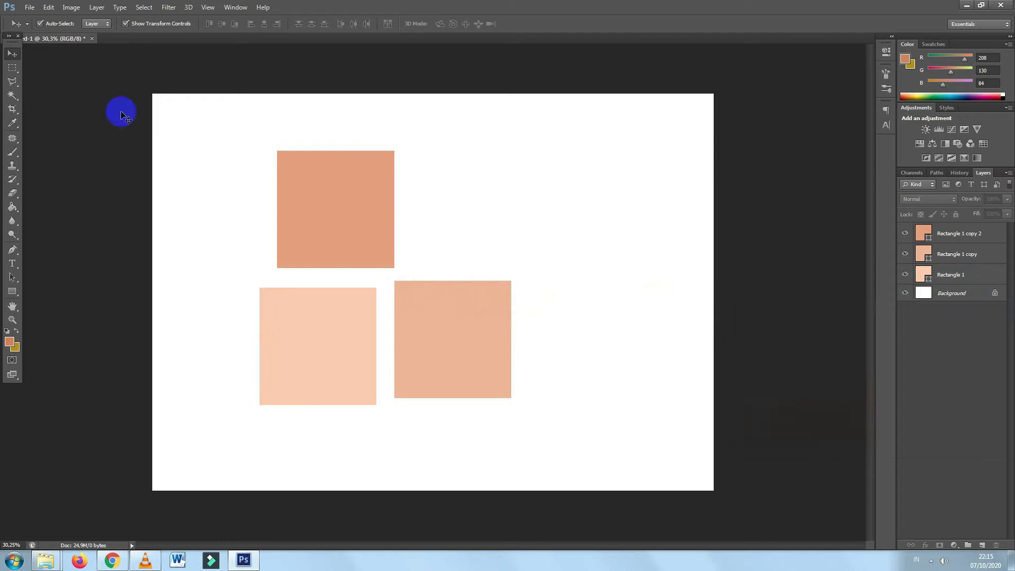
click(29, 7)
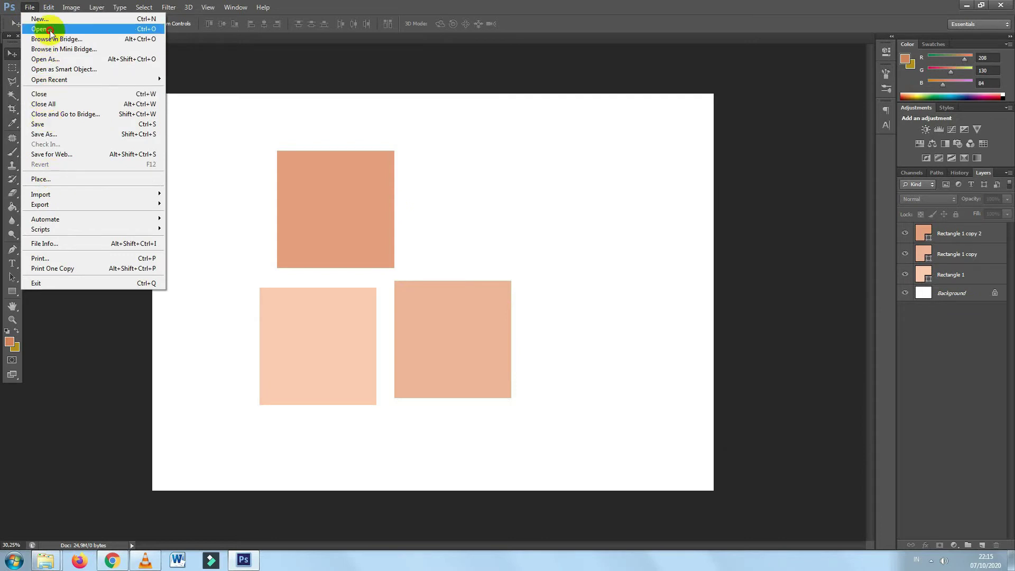
click(42, 29)
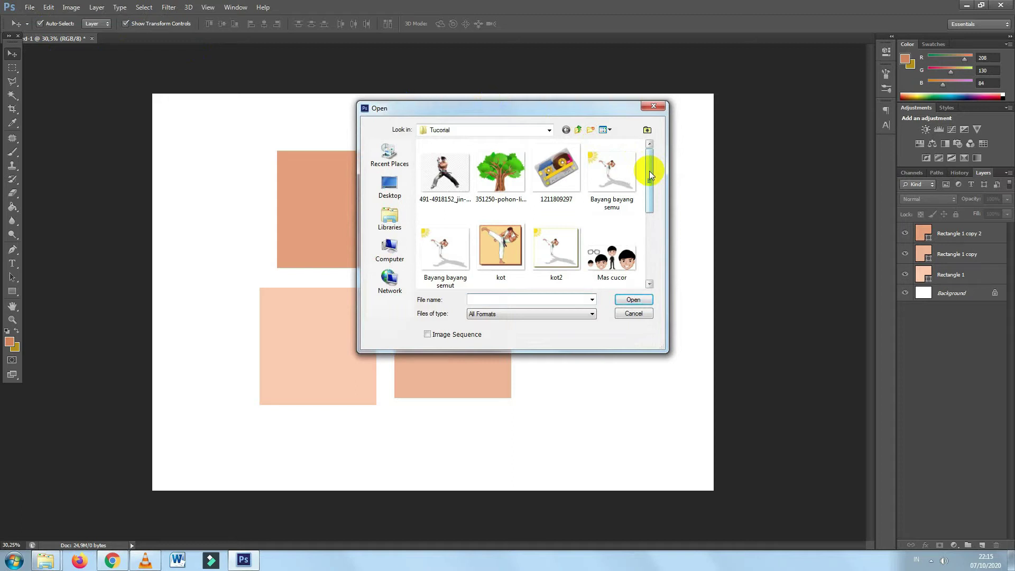
click(562, 191)
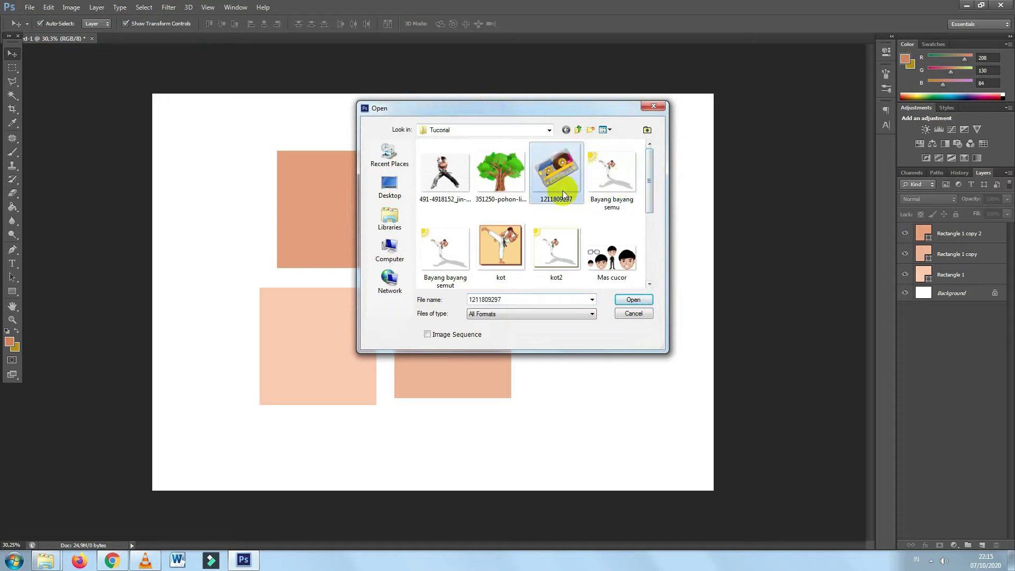
drag(652, 192, 649, 197)
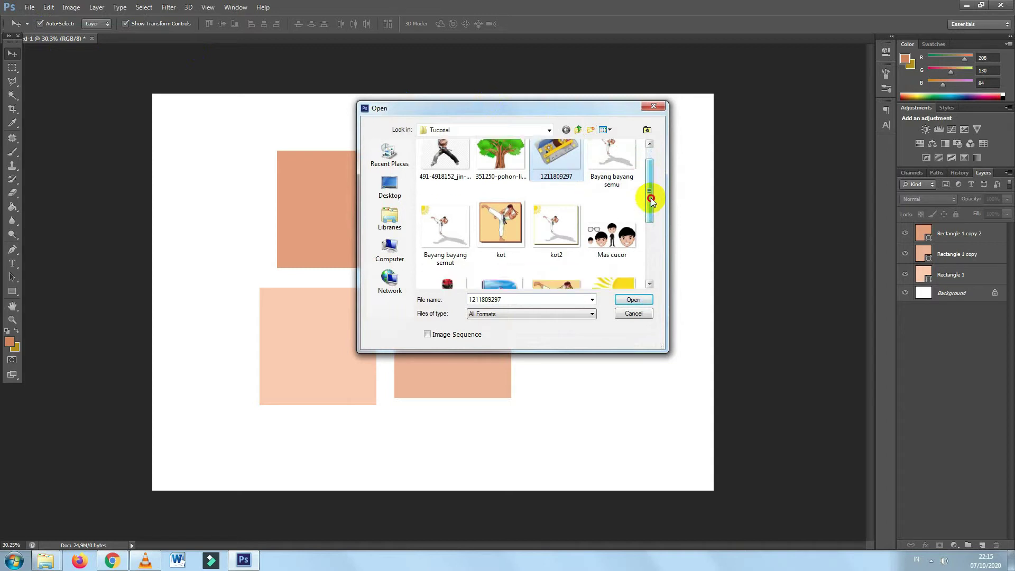
ctrl+click(626, 235)
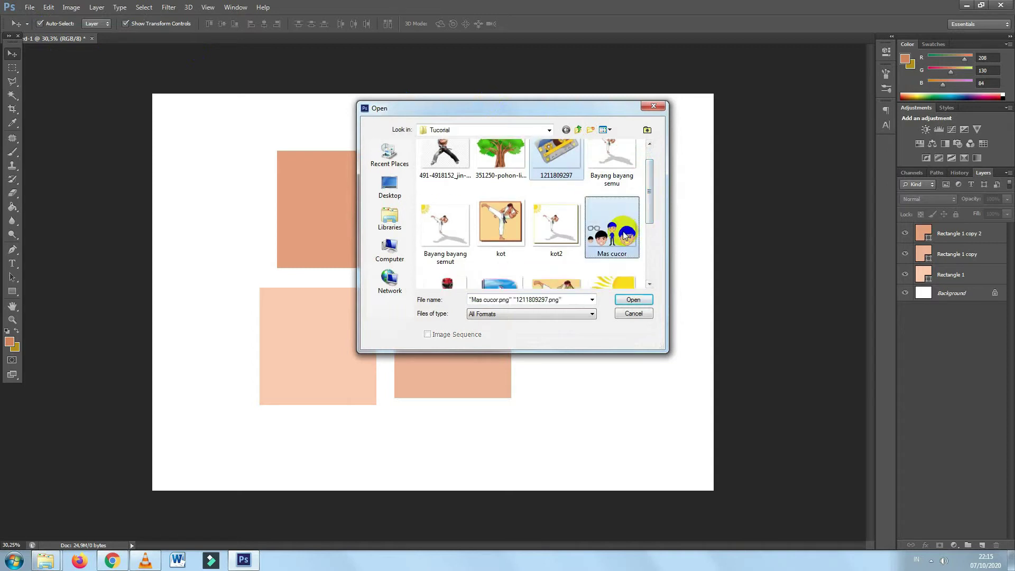
scroll(506, 222, down, 1)
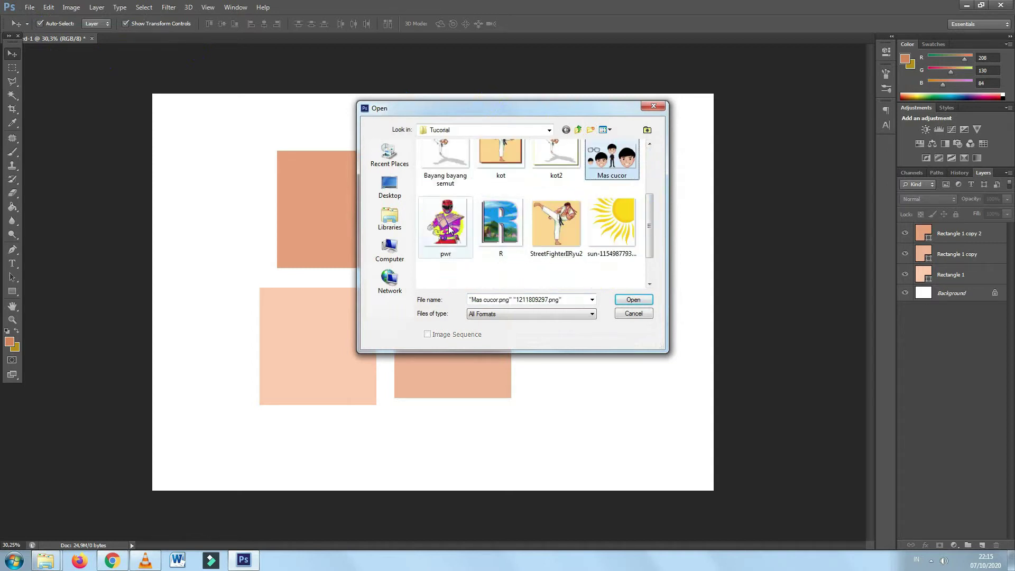
ctrl+click(449, 228)
click(639, 299)
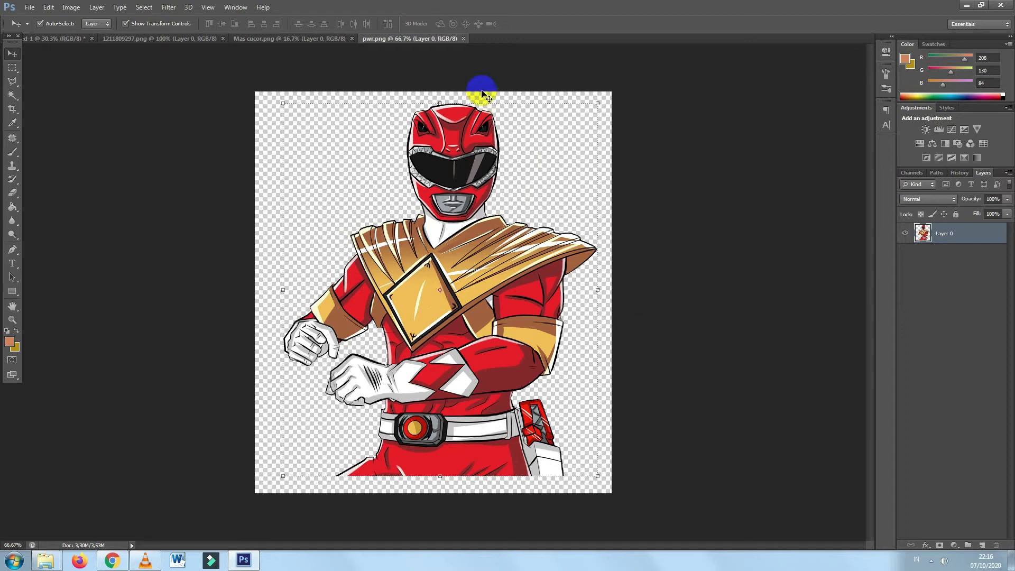
Step: Float the pwr, Mas cucor and cassette documents into separate windows
drag(428, 39, 607, 147)
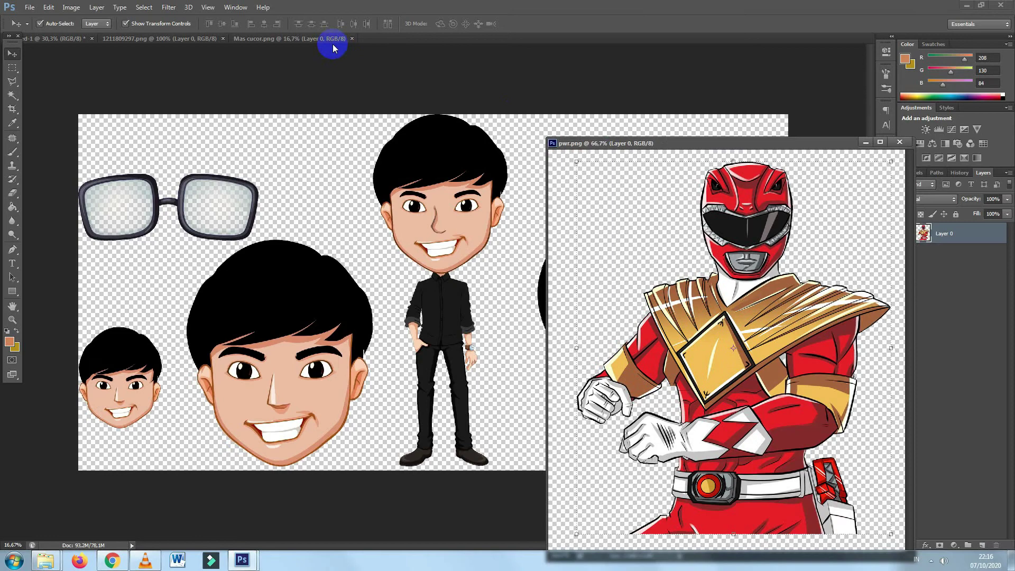
drag(334, 38, 380, 242)
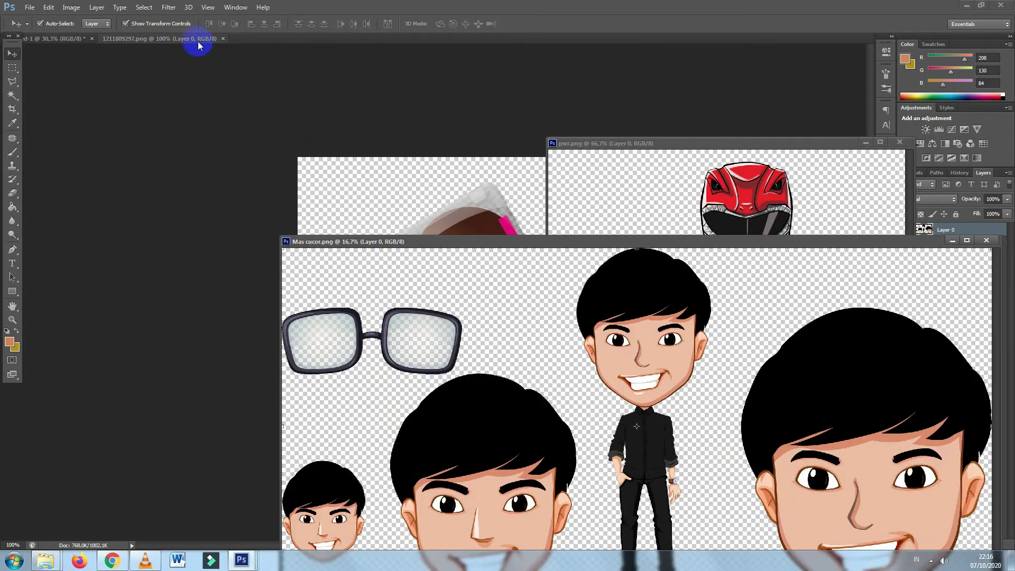
drag(195, 39, 173, 214)
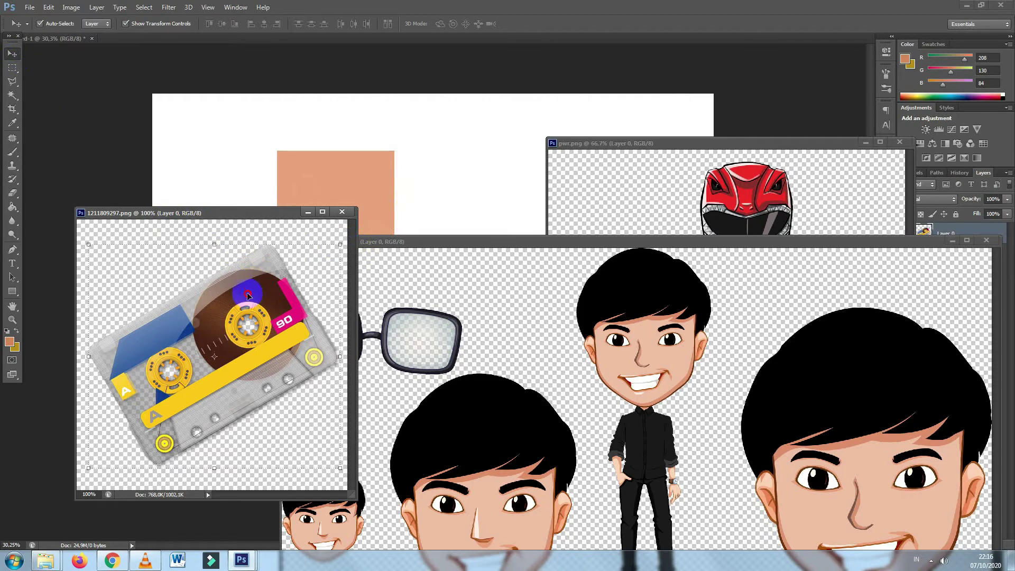
Step: Drag the cassette and red ranger images into the Untitled canvas and close their source files
drag(255, 274, 483, 165)
click(342, 211)
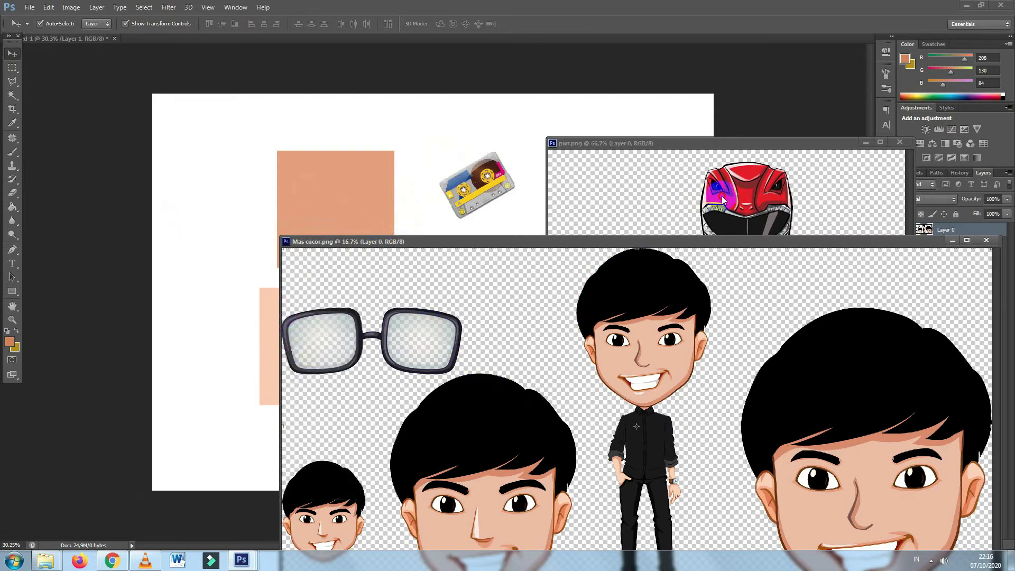
drag(684, 202, 432, 139)
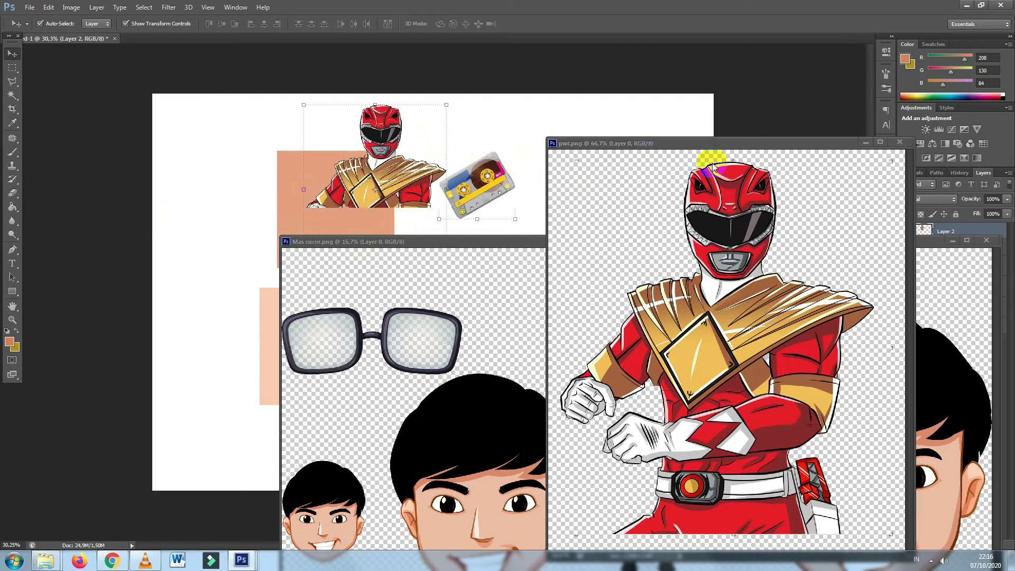
click(905, 144)
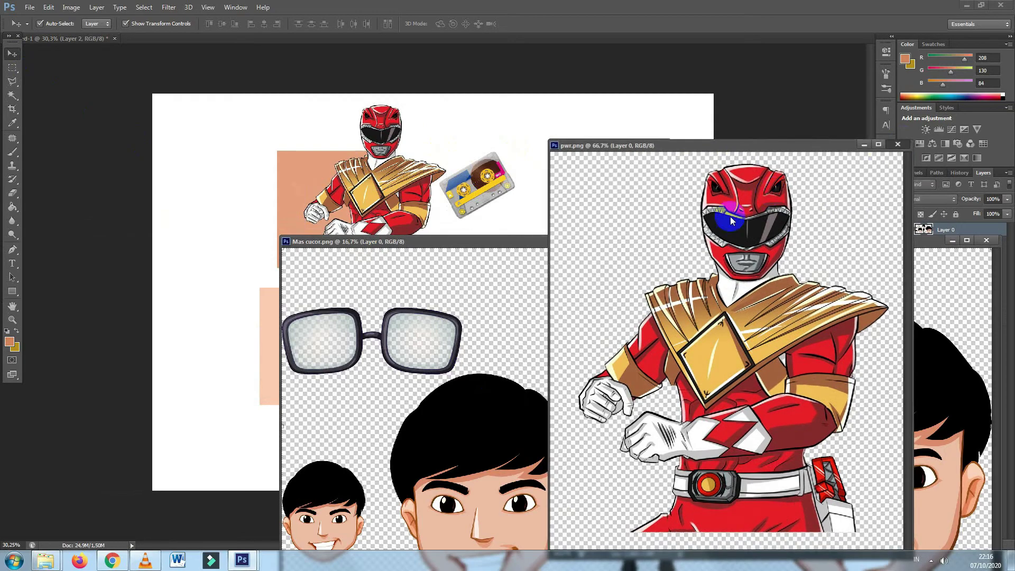
mouse_move(698, 243)
mouse_down()
mouse_move(611, 197)
mouse_move(596, 172)
mouse_up()
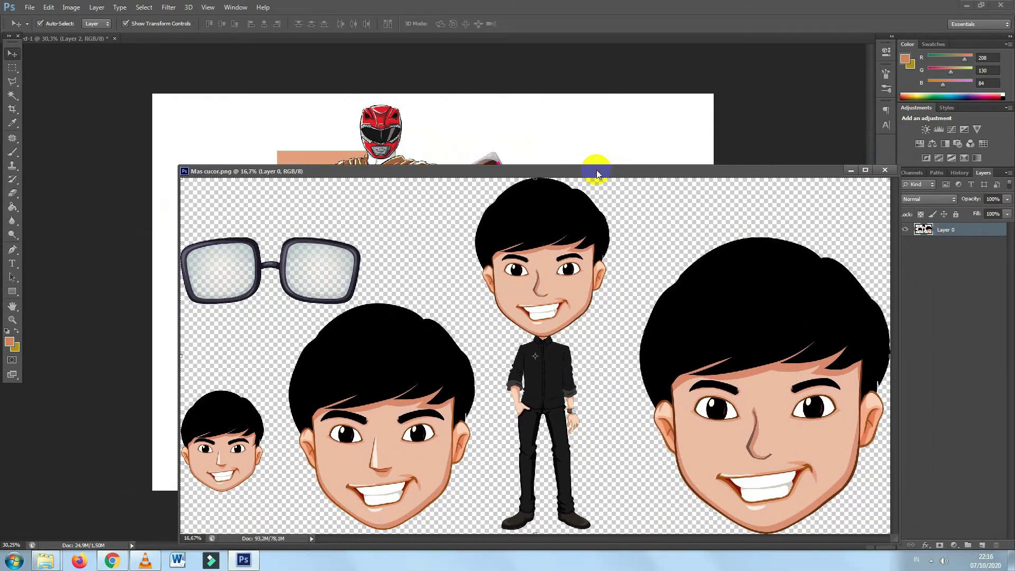
scroll(630, 238, down, 1)
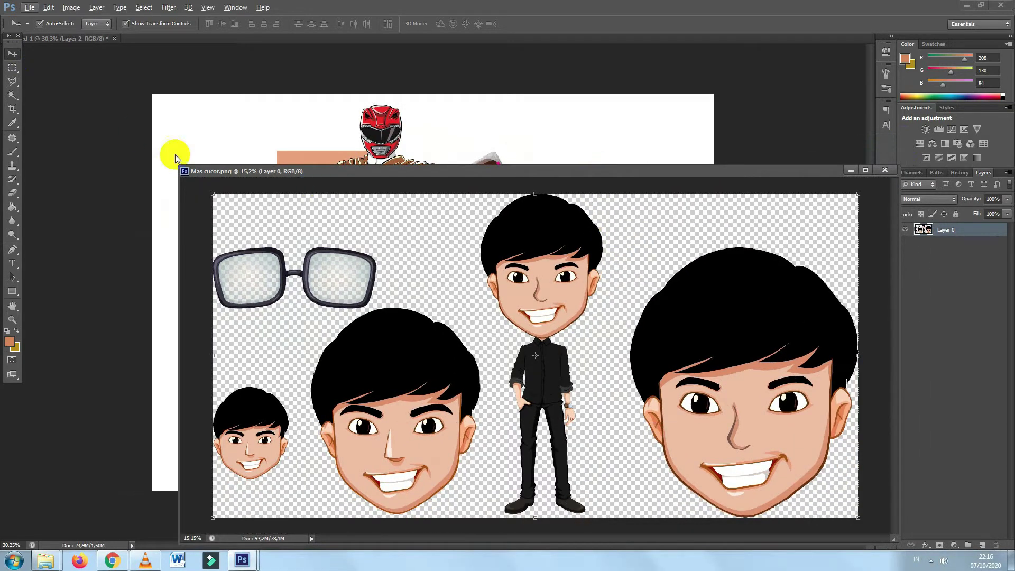
Step: Marquee the standing boy from Mas cucor, move him into Untitled, and close Mas cucor
click(13, 68)
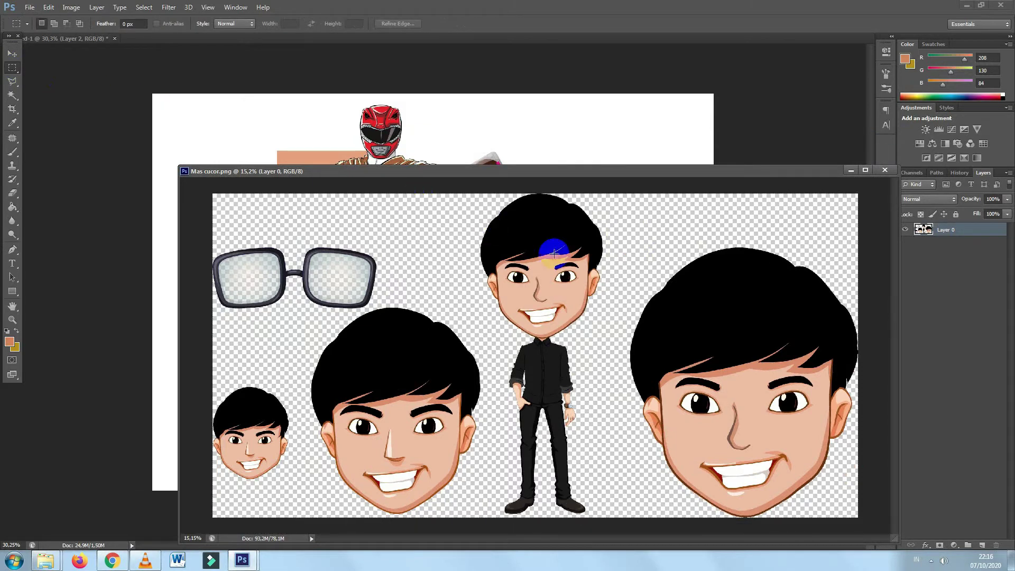
drag(470, 191, 612, 386)
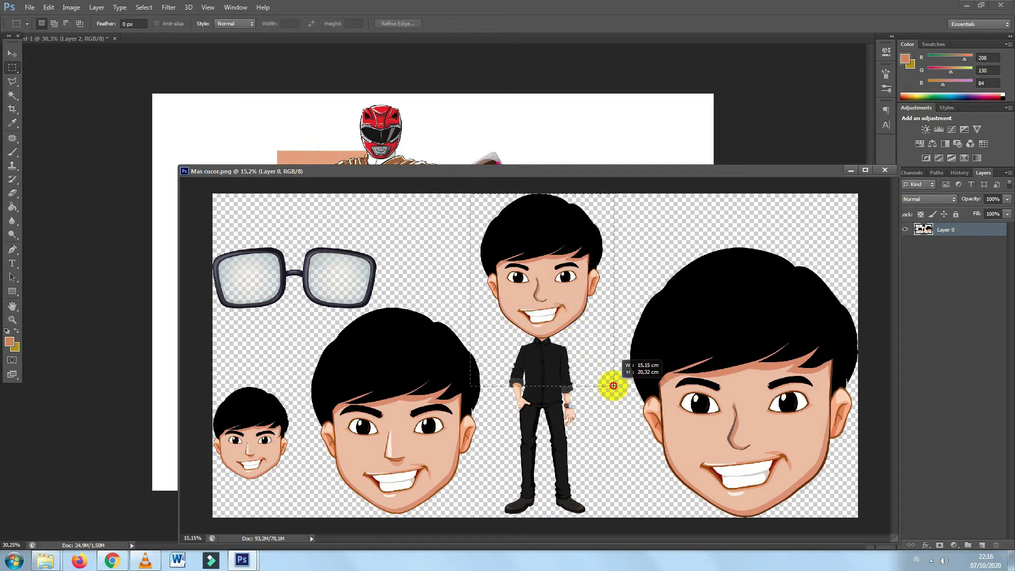
drag(612, 387, 614, 396)
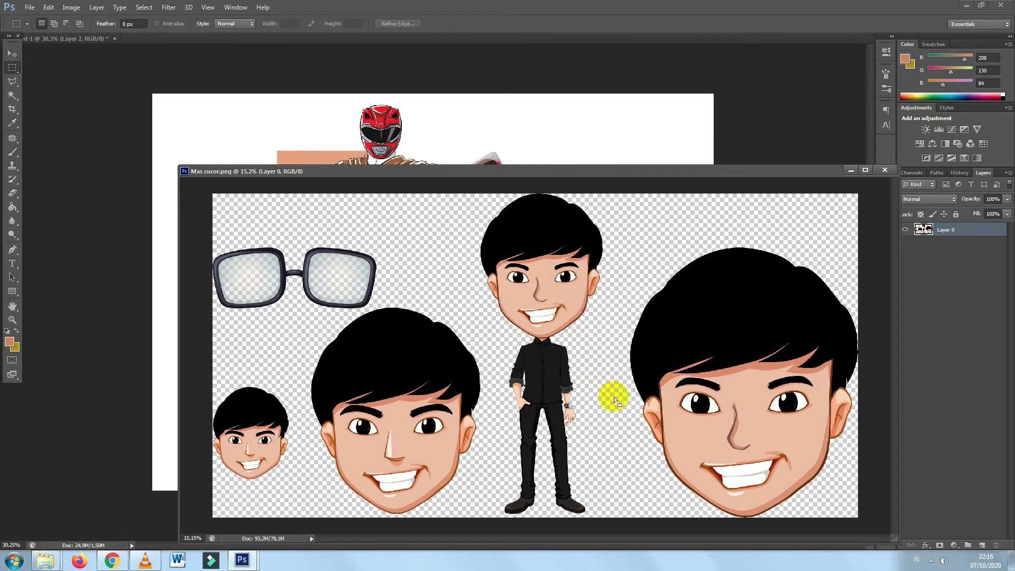
click(13, 54)
drag(528, 220, 551, 138)
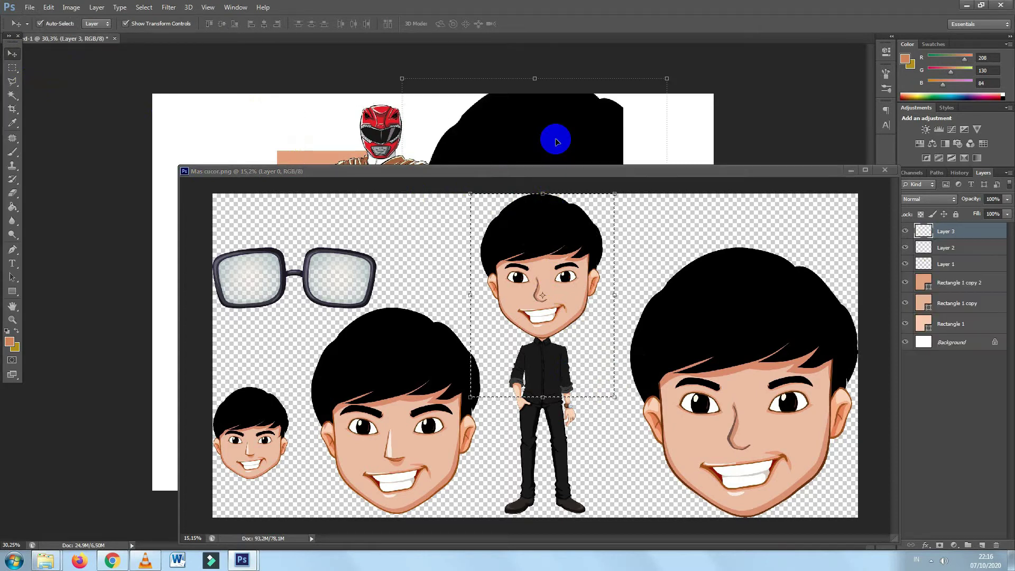
click(884, 171)
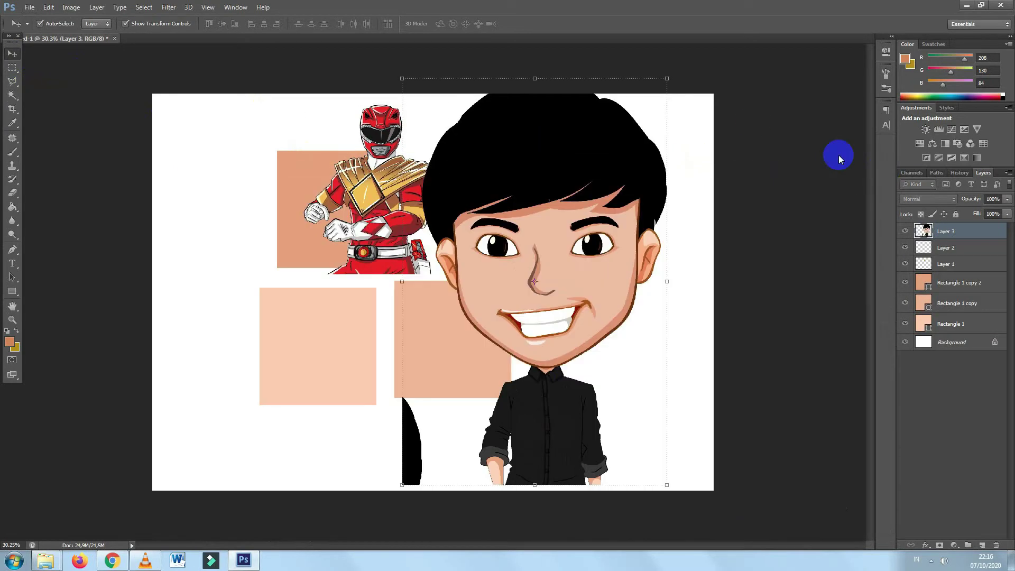
Step: Scale the boy to about 44% and place him right of the squares
click(667, 79)
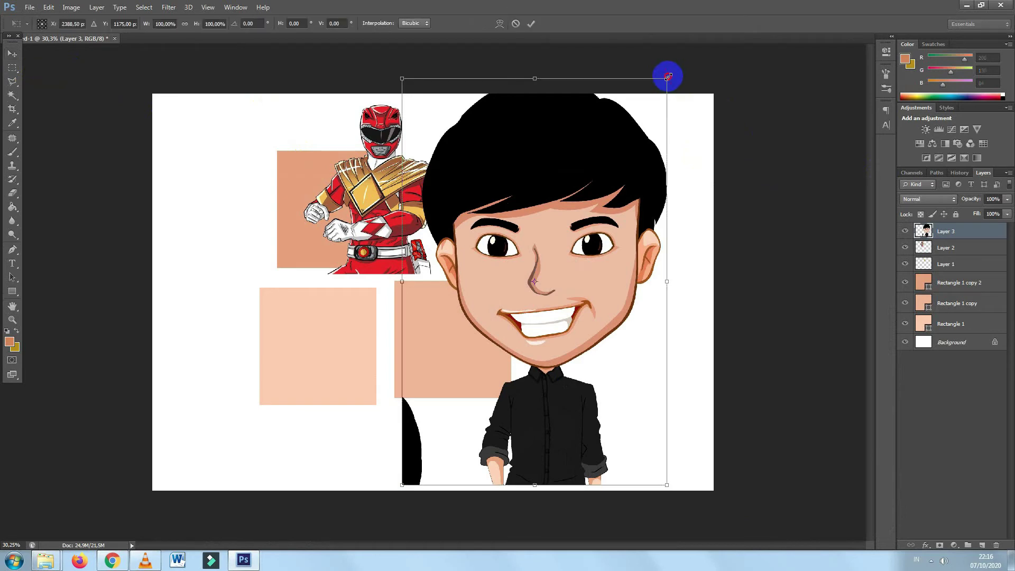
drag(668, 77, 483, 292)
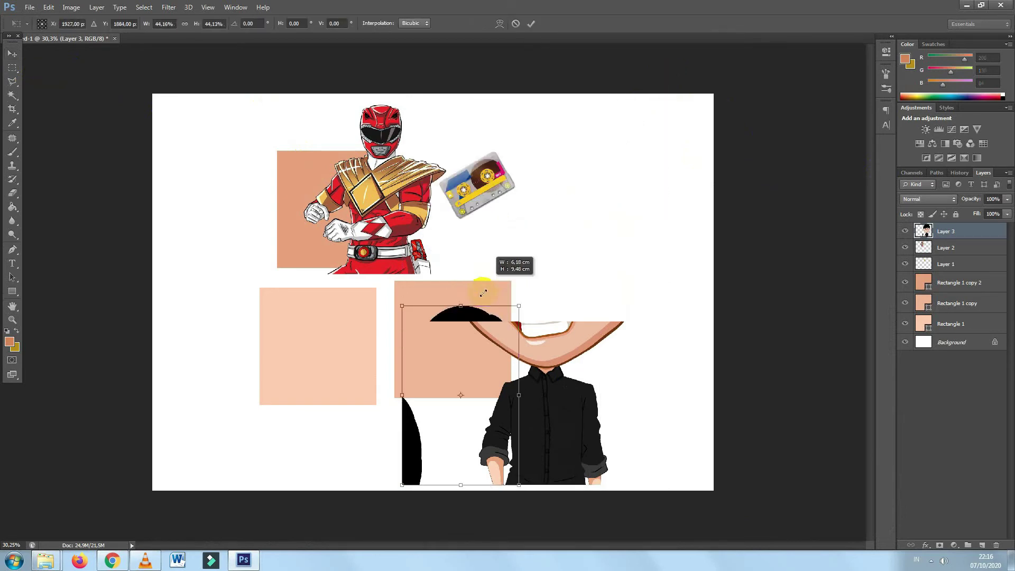
drag(471, 337, 628, 205)
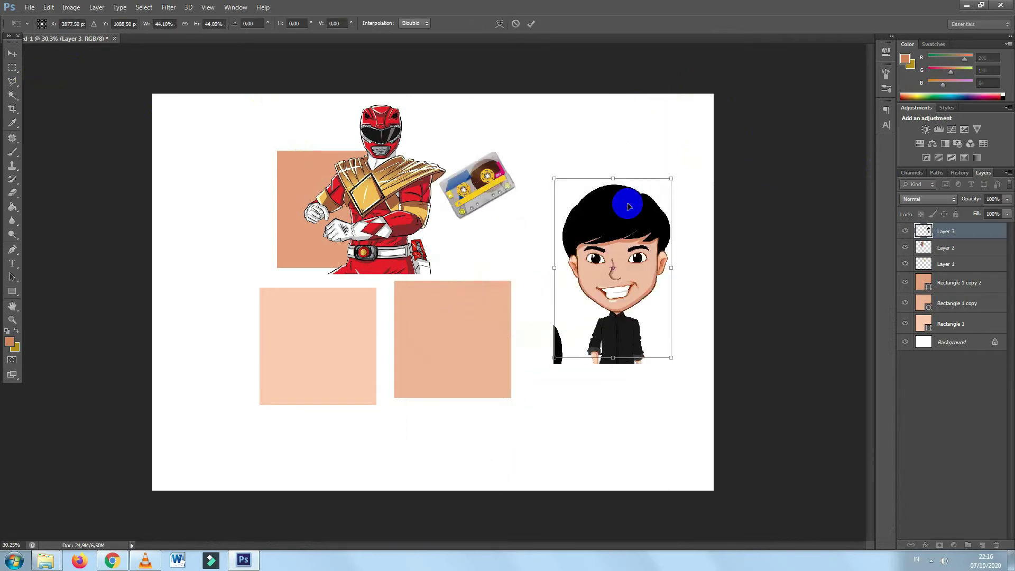
Step: Commit the boy's transform and erase the black scrap beside him with a ~95 px Eraser
double_click(574, 227)
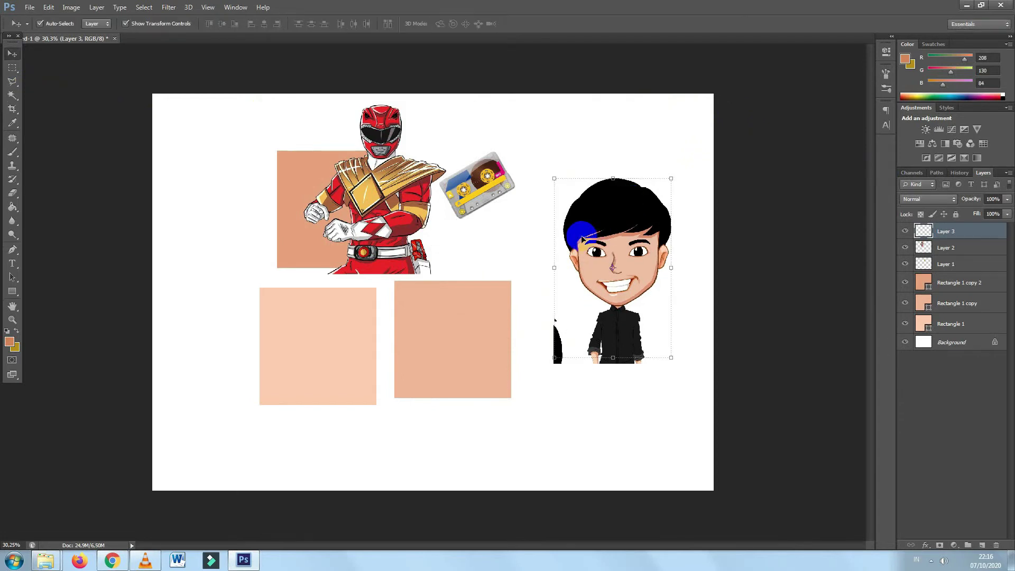
click(13, 194)
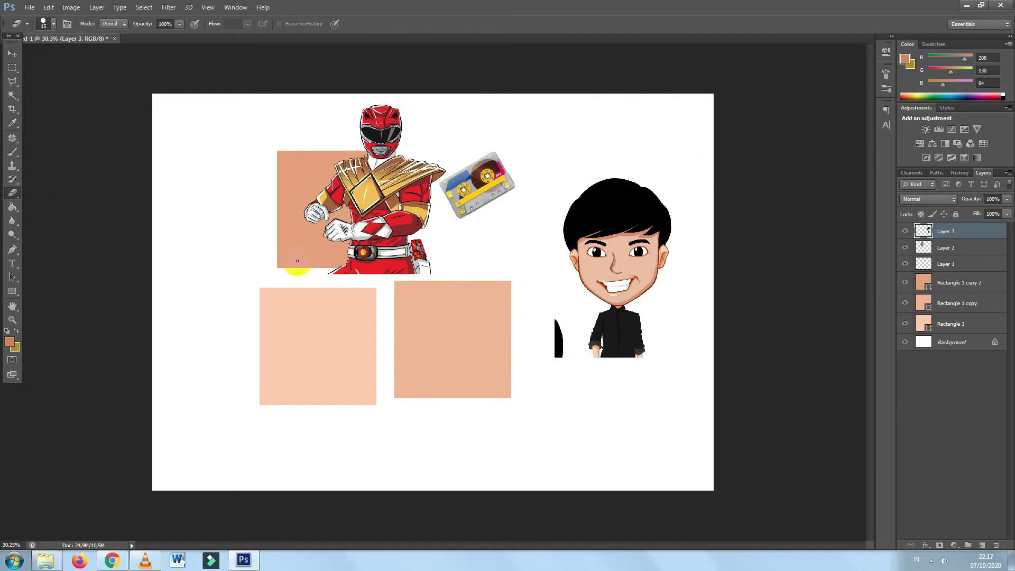
right_click(11, 197)
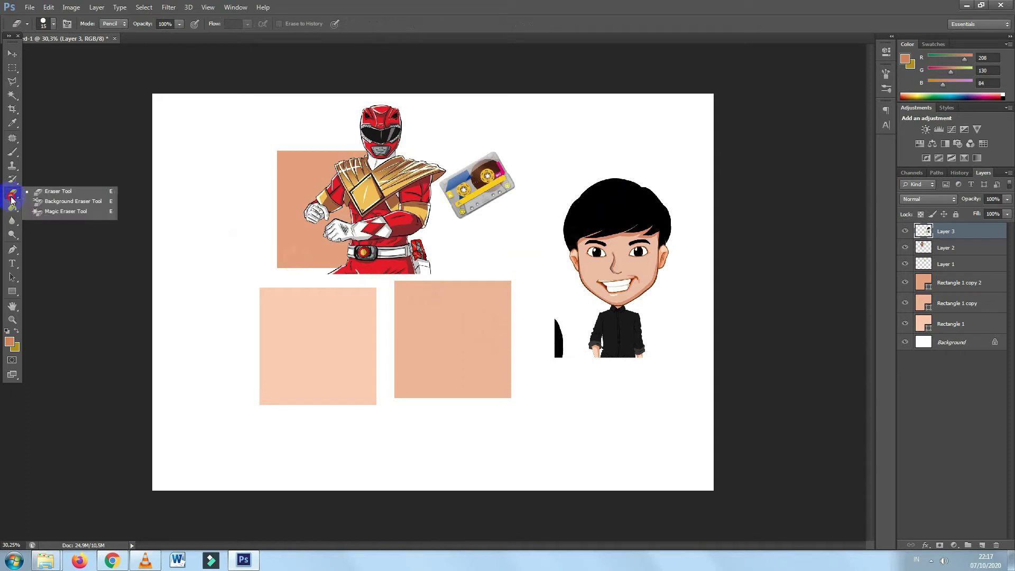
click(62, 192)
right_click(535, 334)
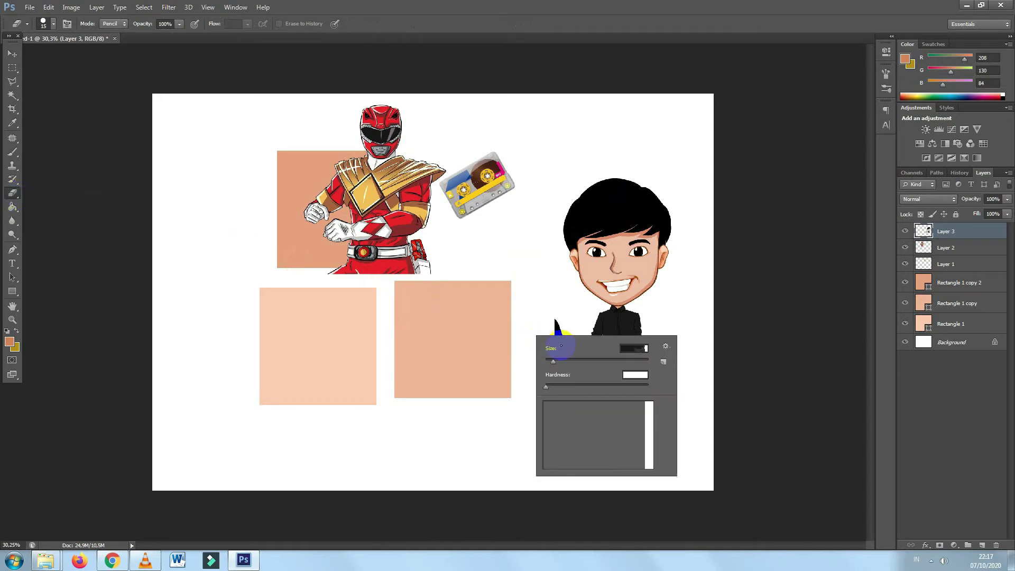
drag(585, 358, 596, 361)
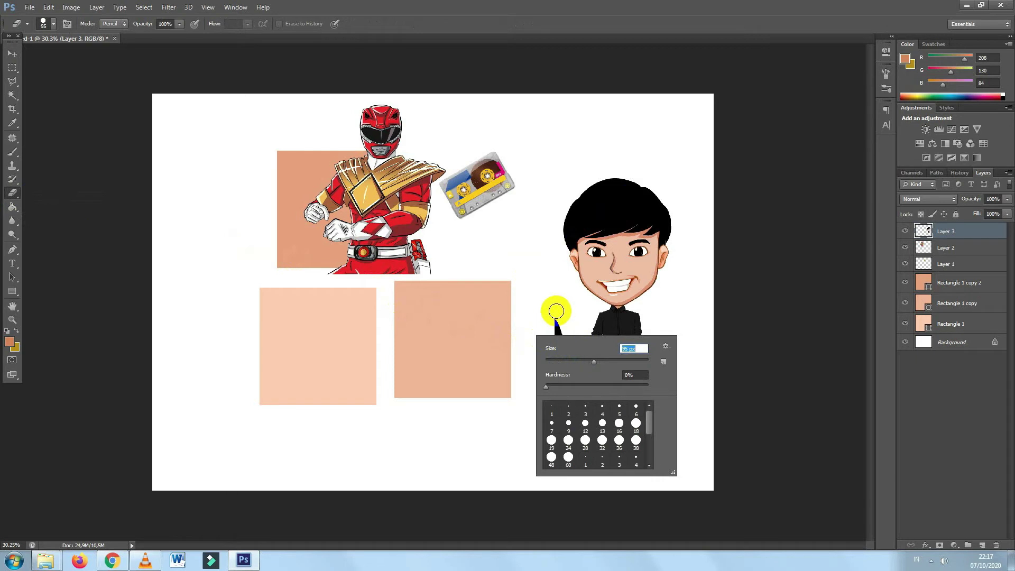
key(Return)
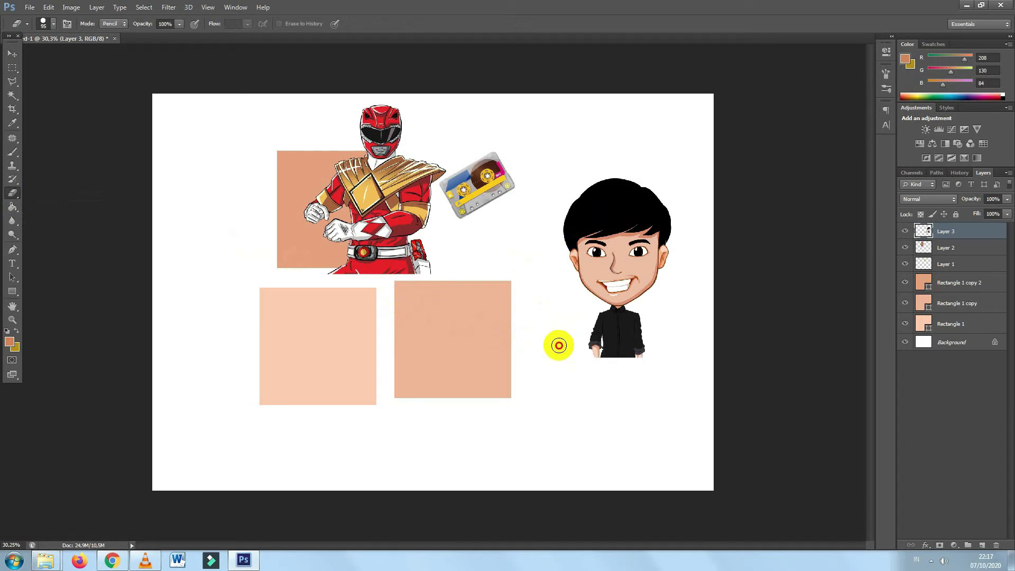
click(13, 53)
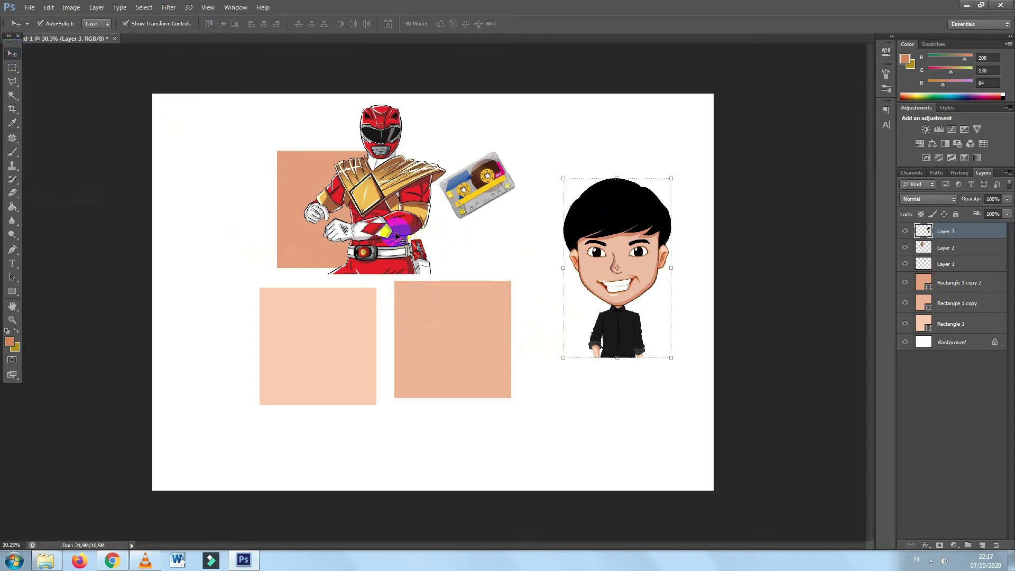
Step: Move the red ranger onto the left peach square and zoom in on the composition
drag(397, 236, 373, 210)
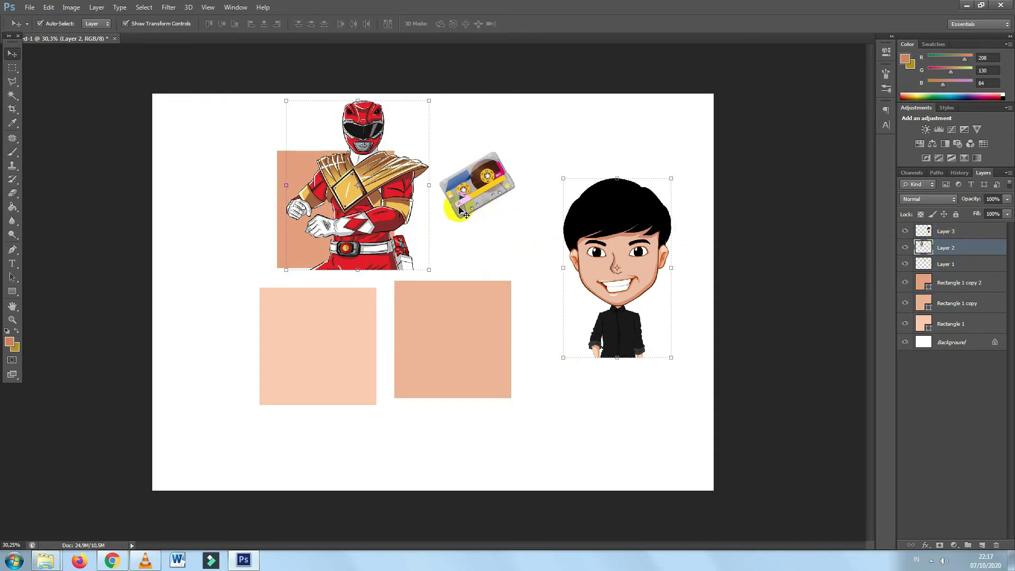
mouse_move(370, 207)
mouse_down()
mouse_move(349, 206)
mouse_move(320, 327)
mouse_up()
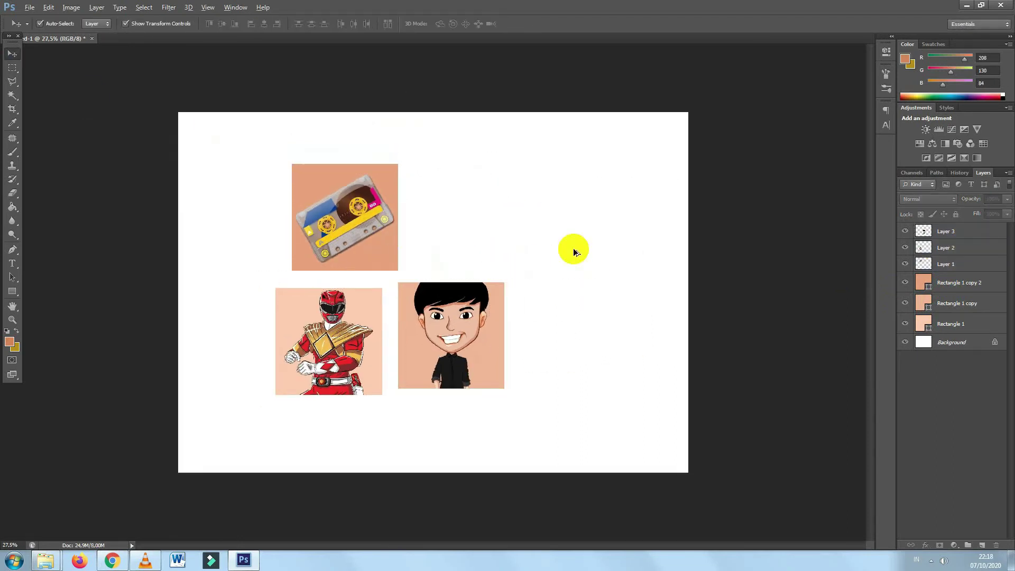
key(ctrl+plus)
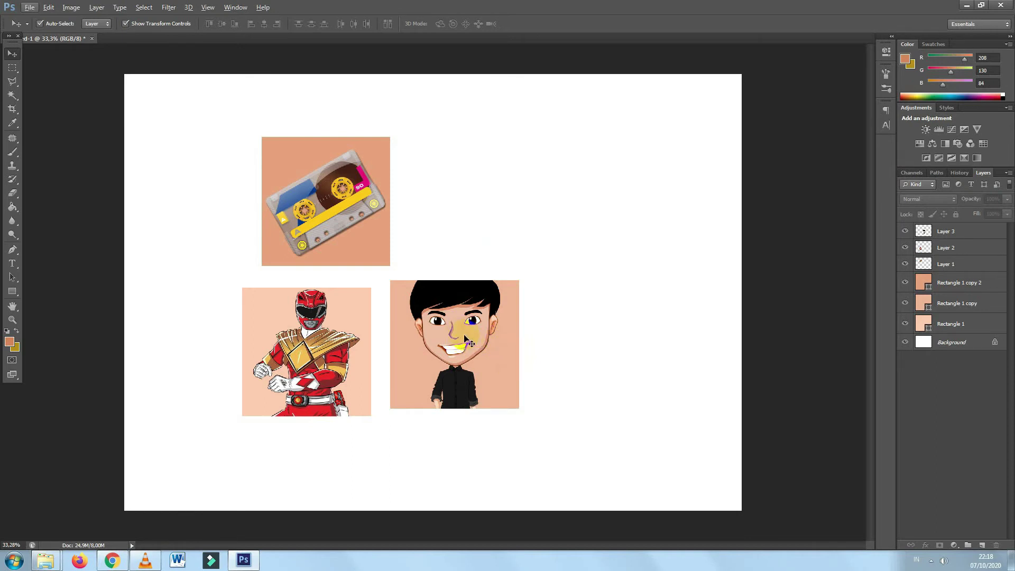
Step: Merge the boy picture with its square and move it to the upper right
drag(465, 327, 456, 220)
shift+click(495, 340)
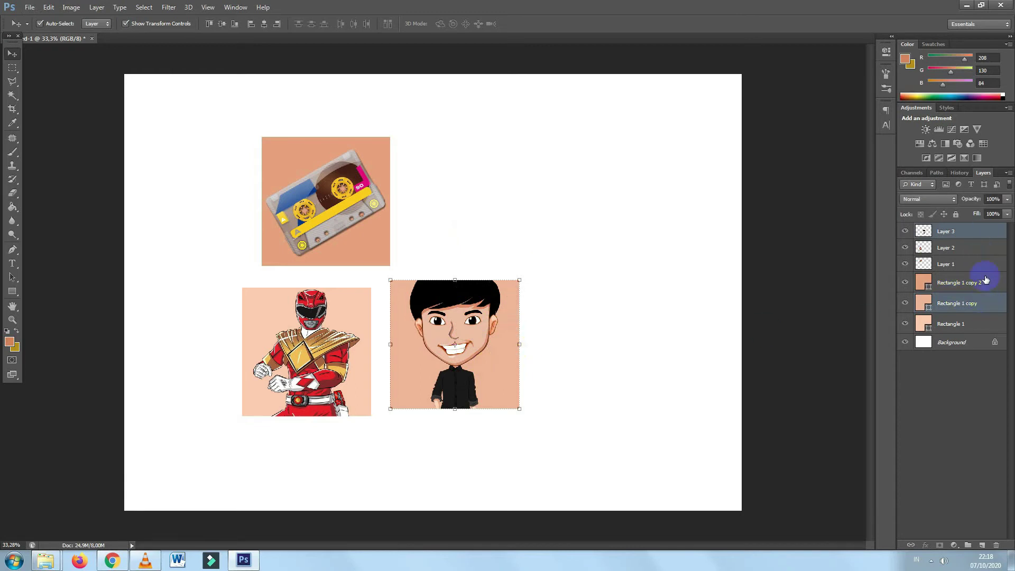
right_click(977, 233)
click(870, 383)
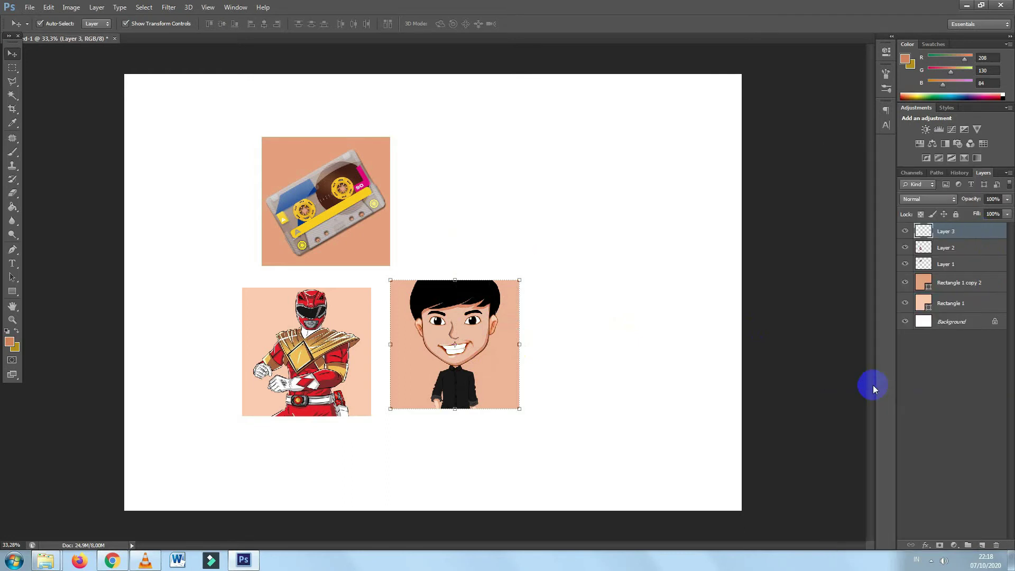
drag(482, 309, 618, 209)
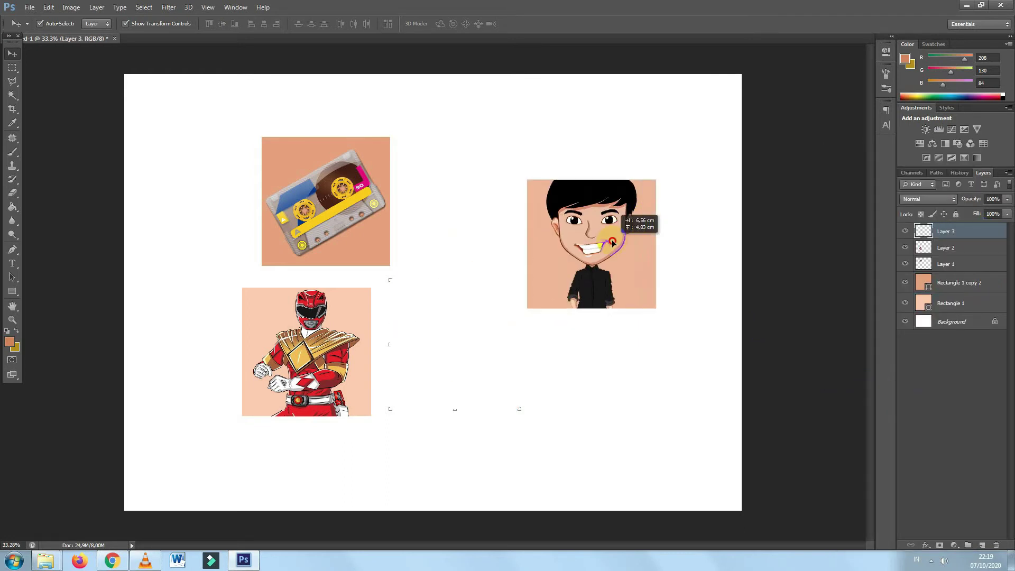
Step: Merge the cassette and ranger pictures each with their own square
mouse_move(212, 162)
mouse_down()
mouse_move(425, 219)
mouse_move(498, 204)
mouse_up()
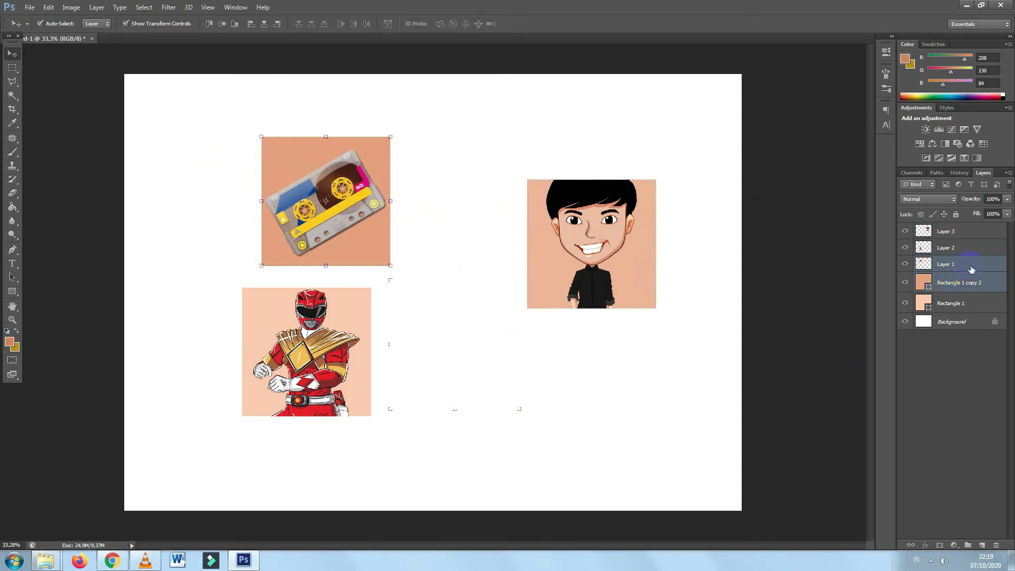
right_click(971, 265)
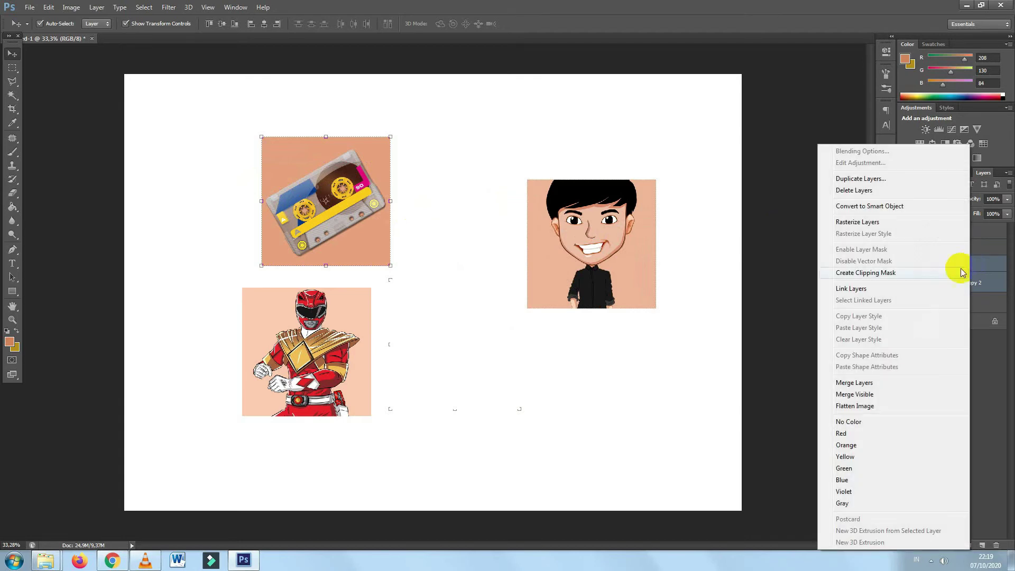
click(869, 384)
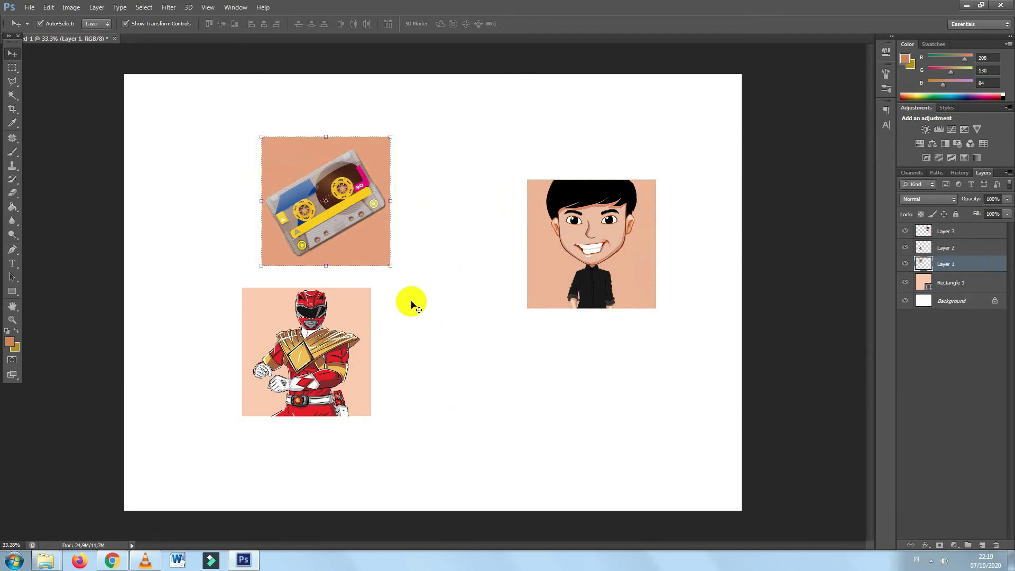
drag(199, 344, 372, 330)
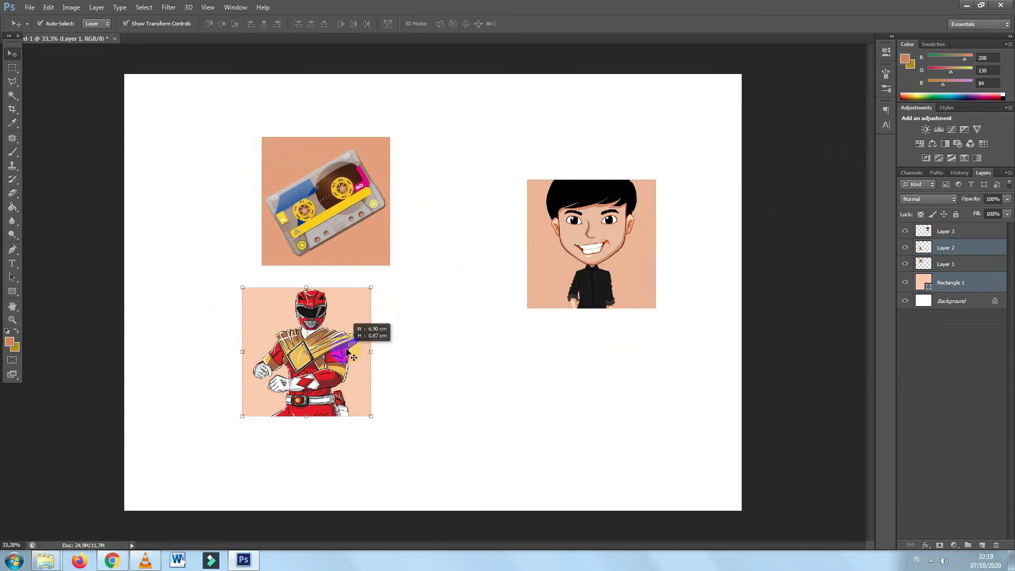
right_click(957, 252)
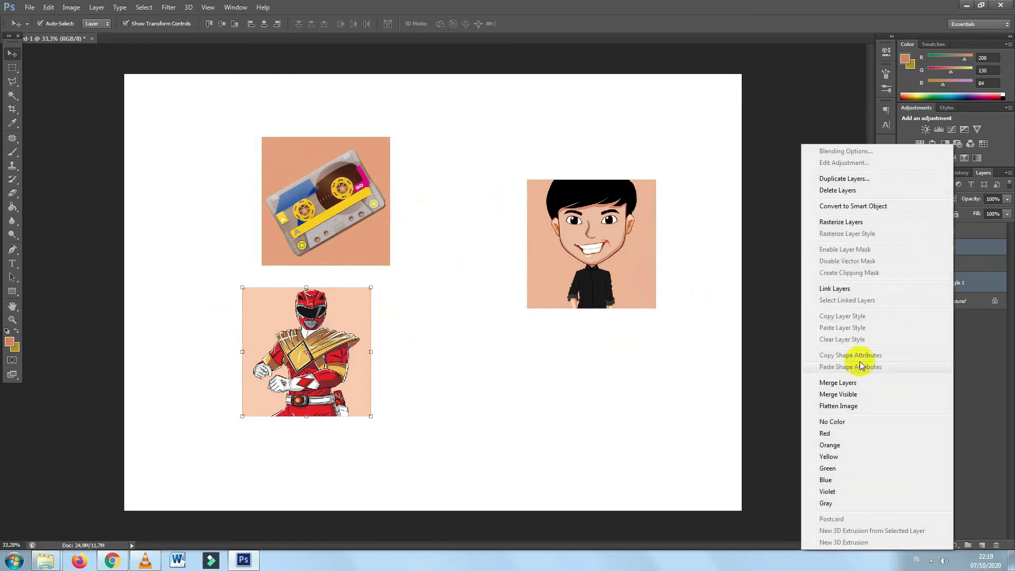
click(847, 382)
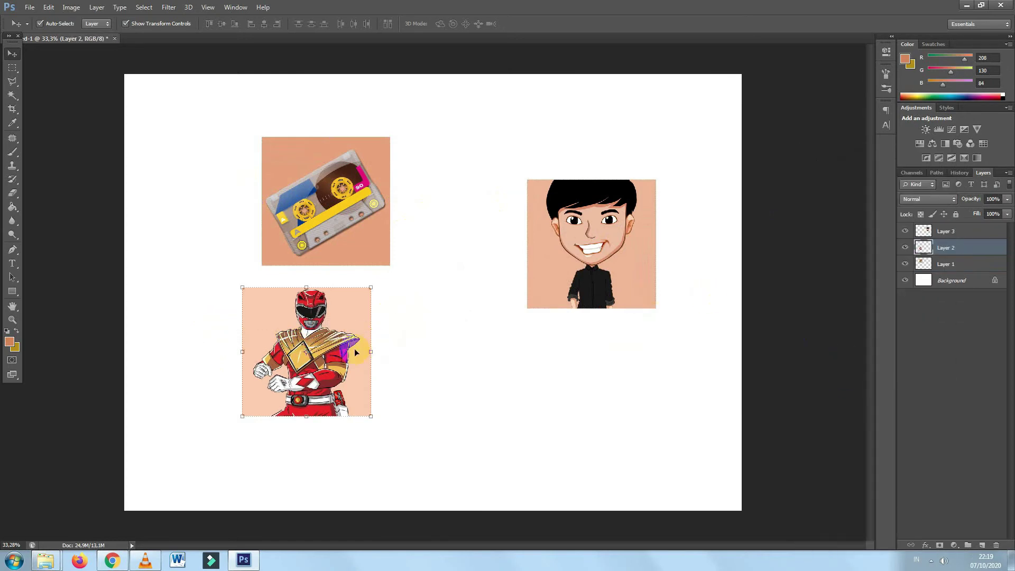
Step: Butt the squares together: cassette on the ranger's top edge, boy at its right
drag(341, 350, 369, 359)
drag(365, 252, 396, 262)
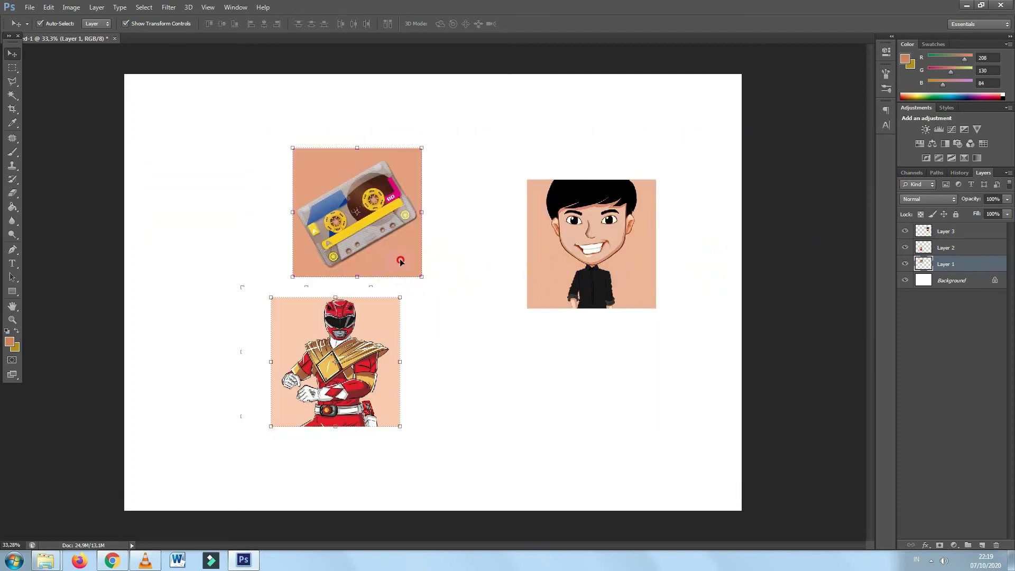
mouse_move(363, 222)
mouse_down()
mouse_move(461, 333)
mouse_move(367, 274)
mouse_move(367, 286)
mouse_up()
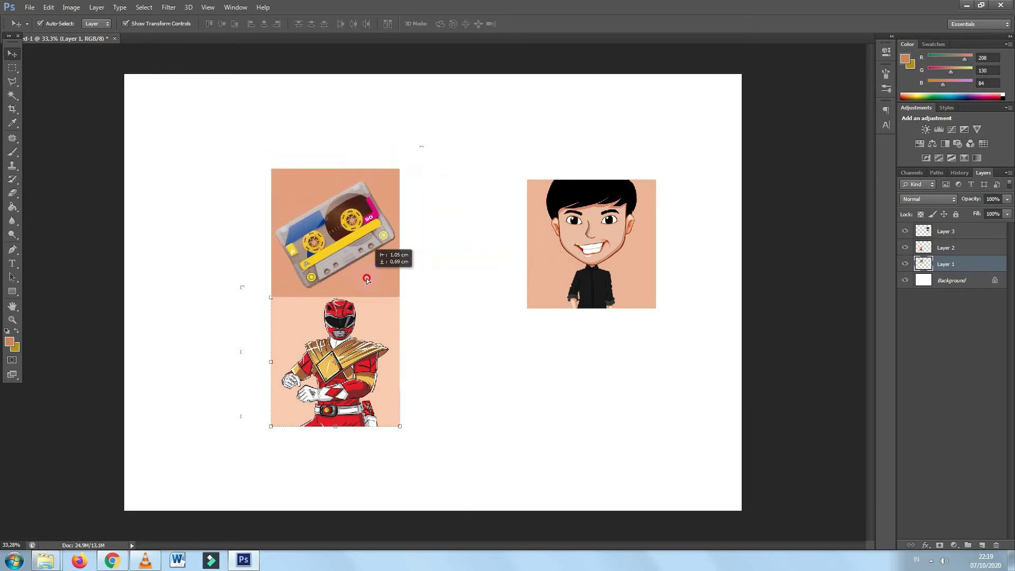
mouse_move(534, 312)
mouse_down()
mouse_move(482, 351)
mouse_move(452, 393)
mouse_move(461, 400)
mouse_up()
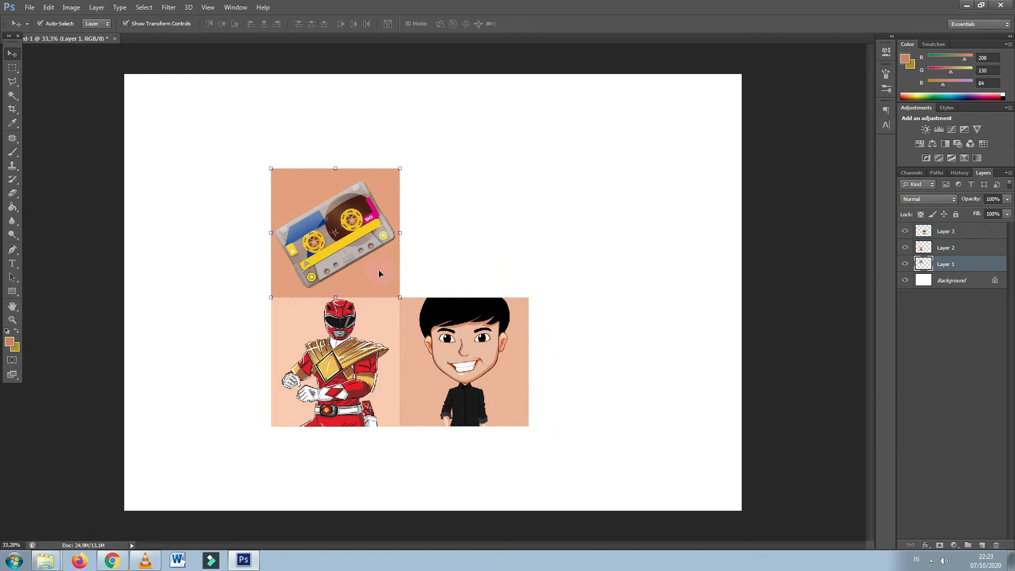
Step: Distort the cassette square into a flattened, right-slanted parallelogram lid atop the ranger square
key(ctrl+t)
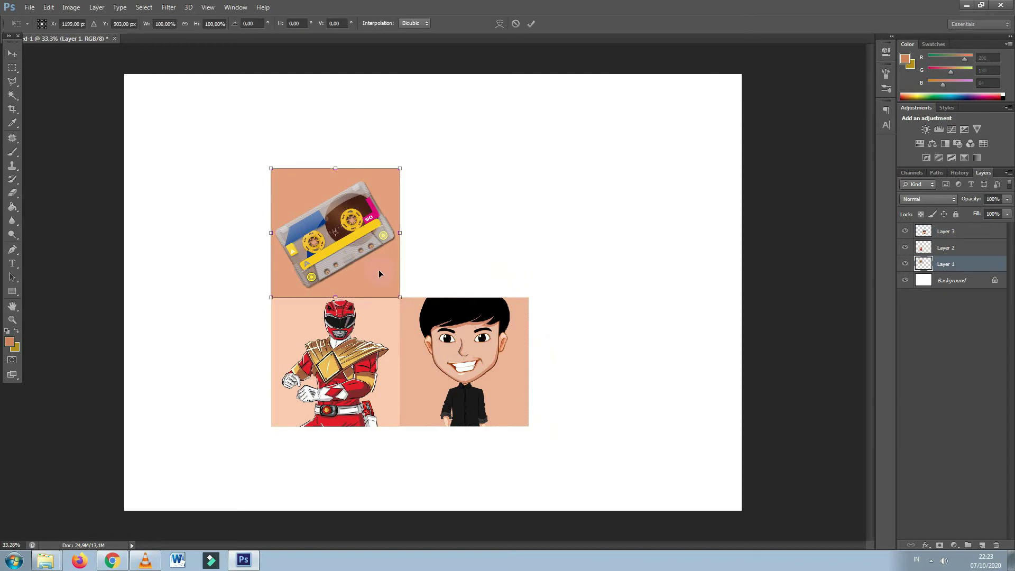
right_click(379, 271)
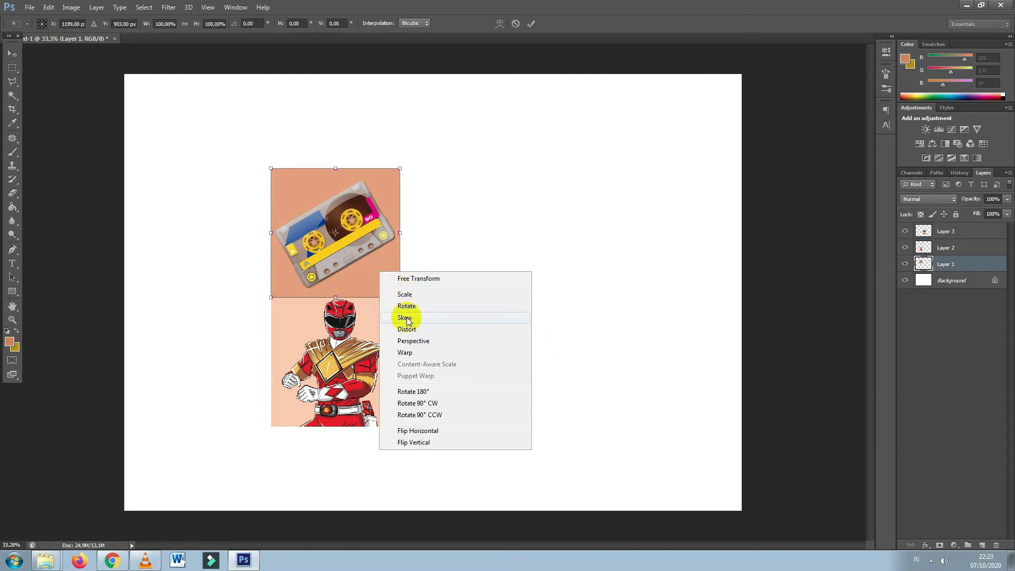
click(418, 329)
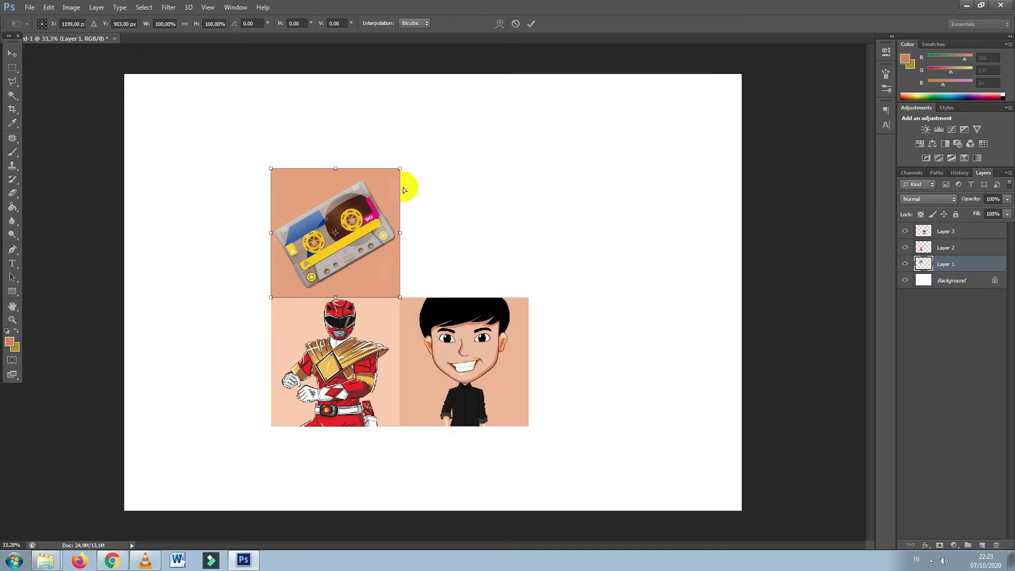
drag(400, 169, 455, 239)
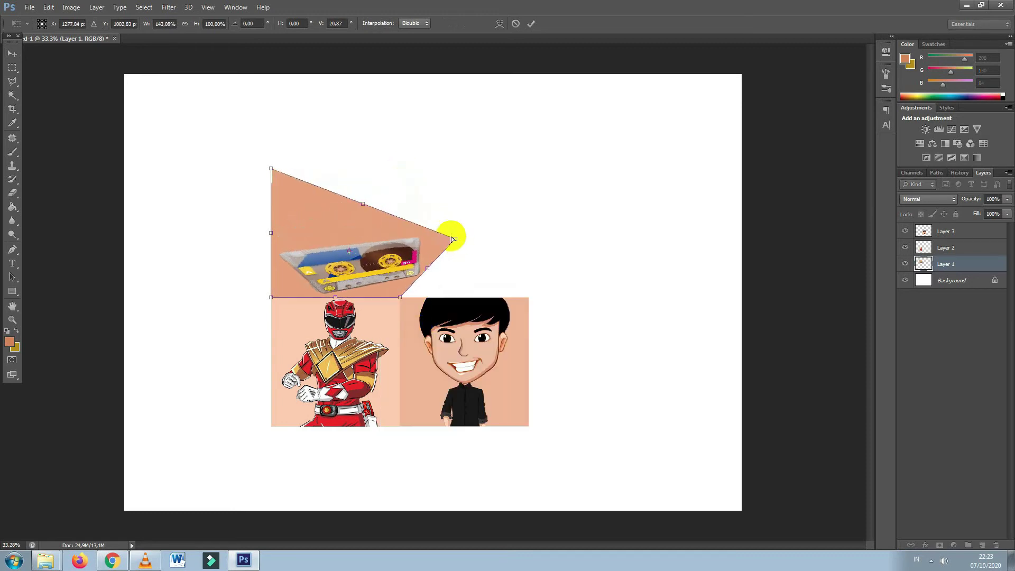
drag(271, 168, 346, 248)
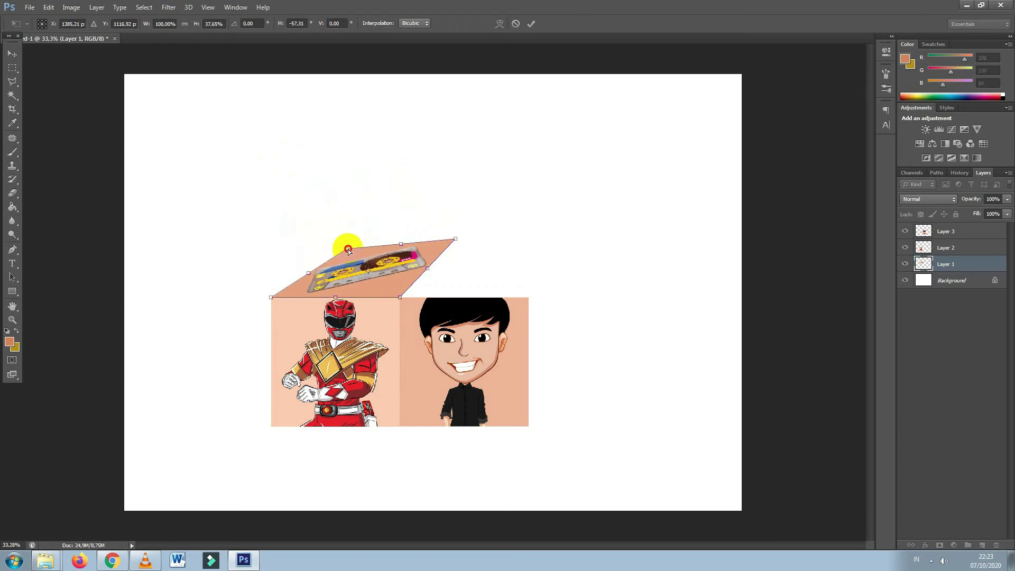
drag(455, 236, 470, 246)
key(Return)
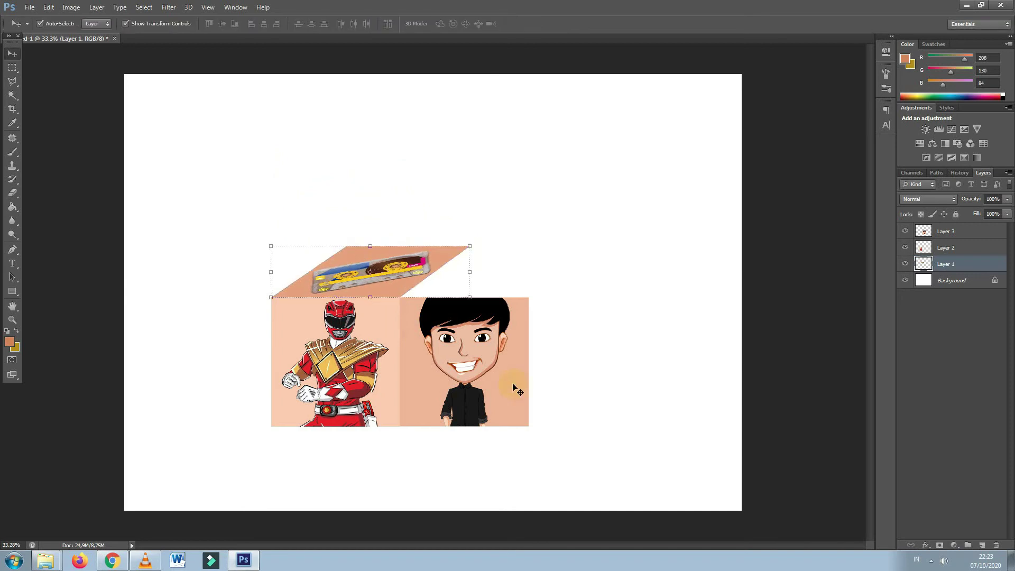
click(513, 386)
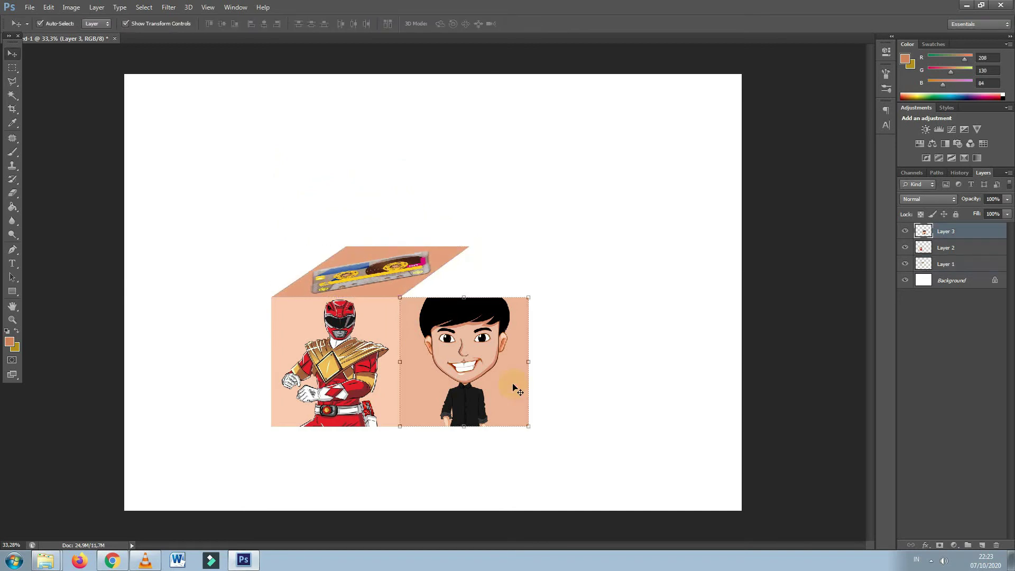
Step: Distort the boy square's right corners inward into a narrow side face meeting the lid, then deselect
key(ctrl+t)
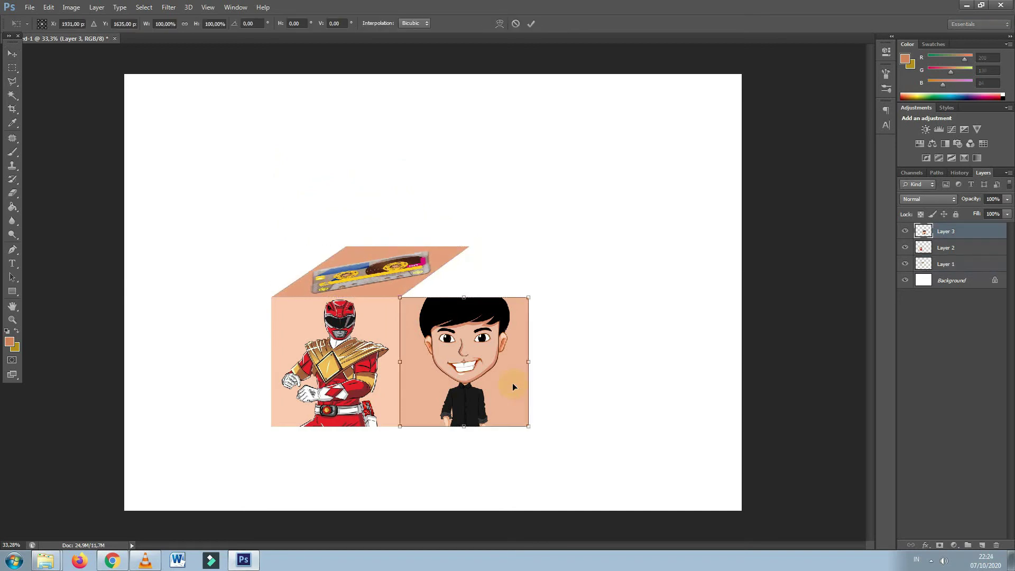
right_click(512, 385)
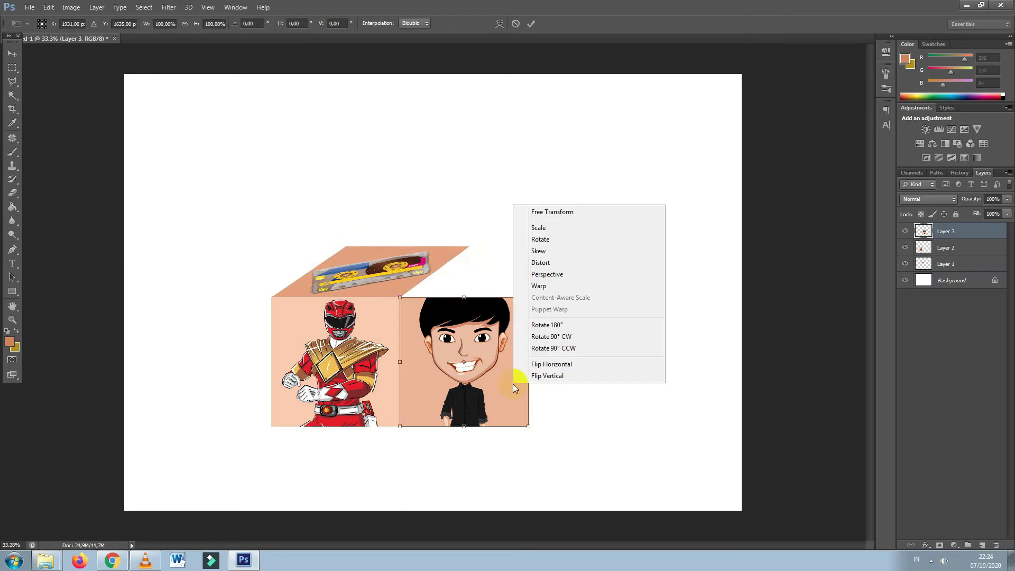
click(557, 267)
drag(529, 297, 470, 246)
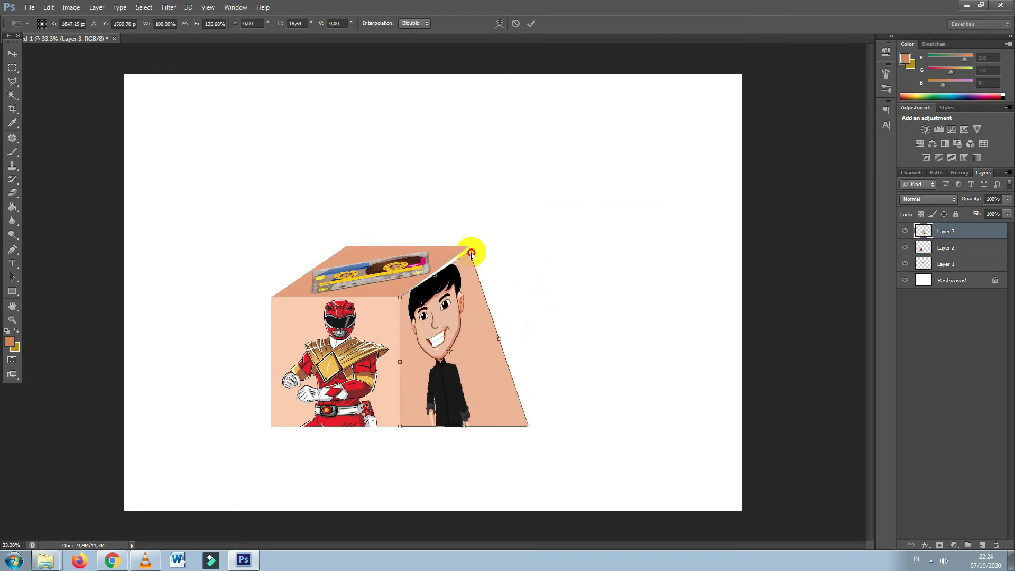
drag(528, 427, 474, 363)
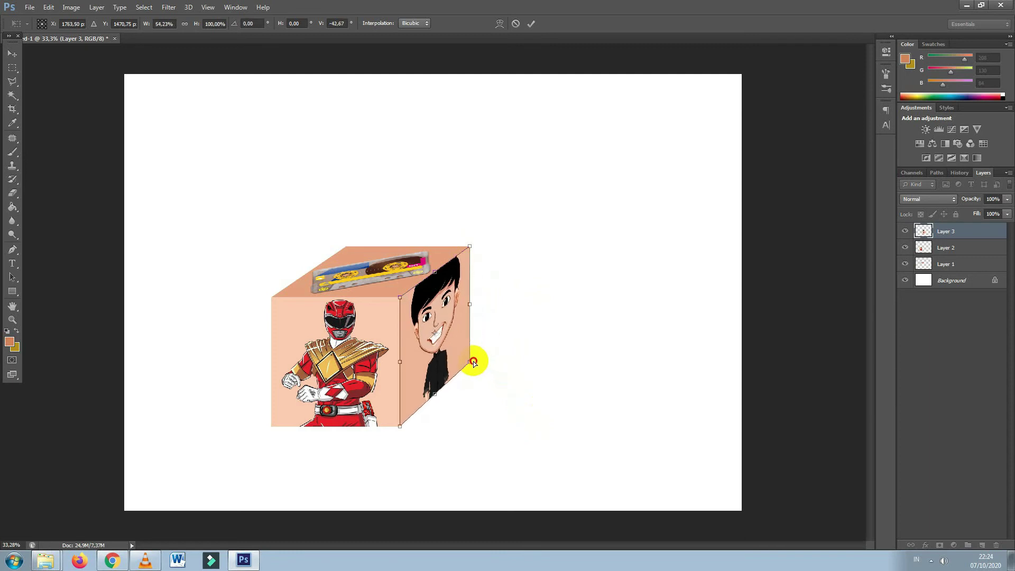
key(Return)
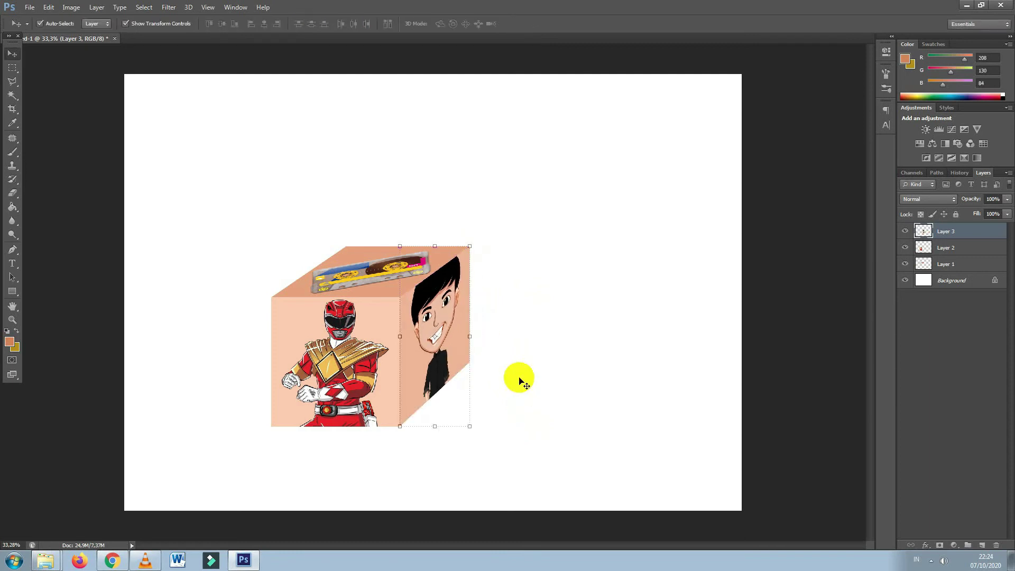
click(587, 315)
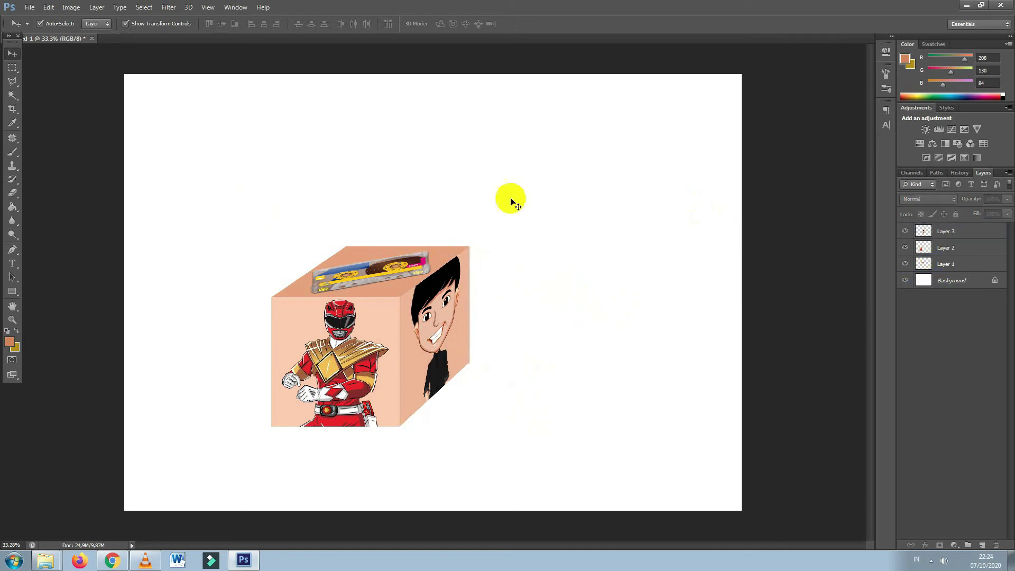
Step: Merge the three cube face layers into a single layer
drag(243, 168, 483, 404)
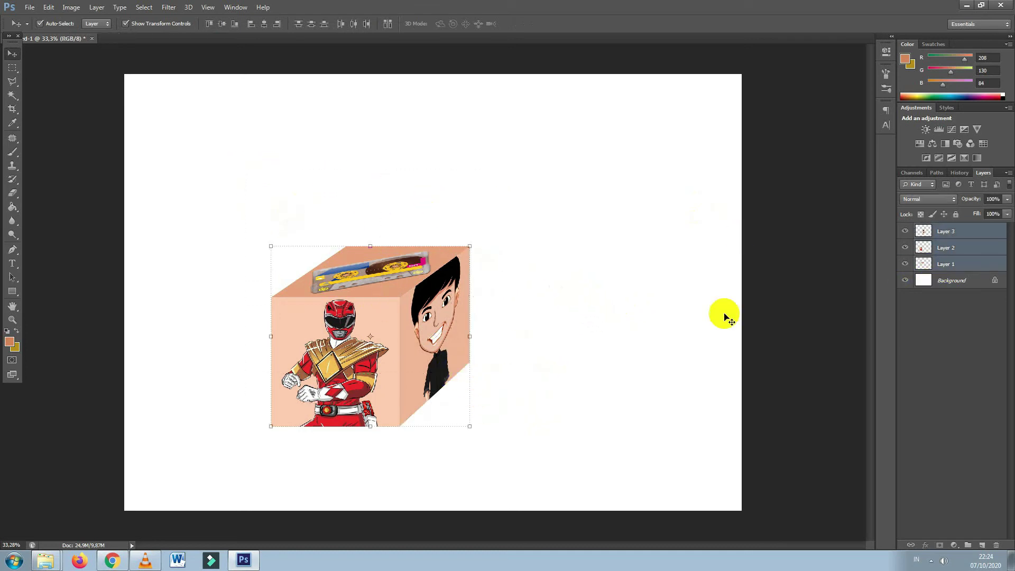
right_click(958, 240)
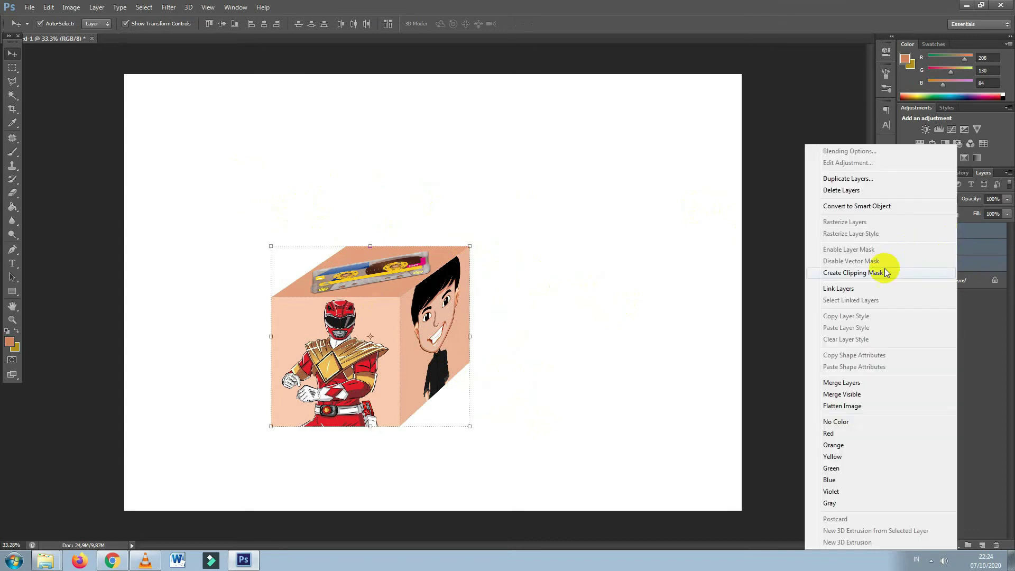
click(841, 381)
Step: Move the cube up and right and draw a rectangular selection around it
drag(440, 337, 490, 298)
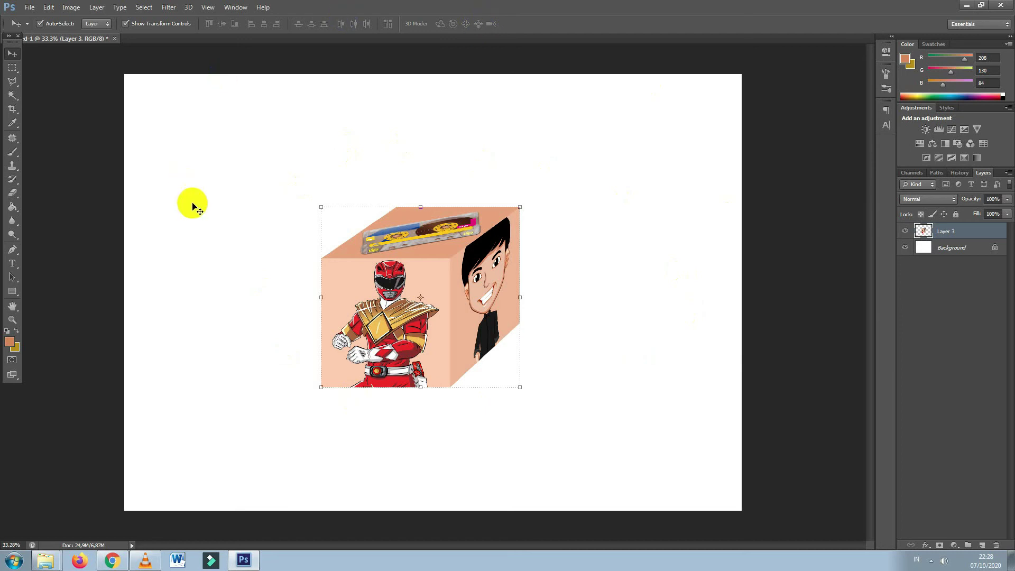
mouse_move(12, 68)
mouse_down()
mouse_move(91, 78)
mouse_move(95, 66)
mouse_up()
mouse_move(275, 174)
mouse_down()
mouse_move(549, 386)
mouse_move(550, 417)
mouse_up()
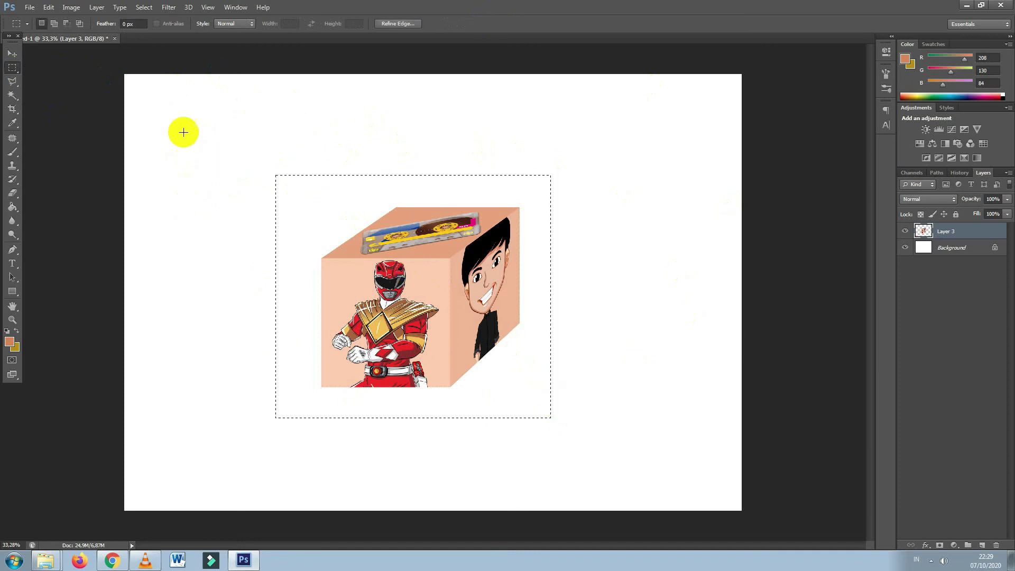
Step: Crop the canvas twice to ever tighter selections around the cube, then hide the Background layer
click(72, 7)
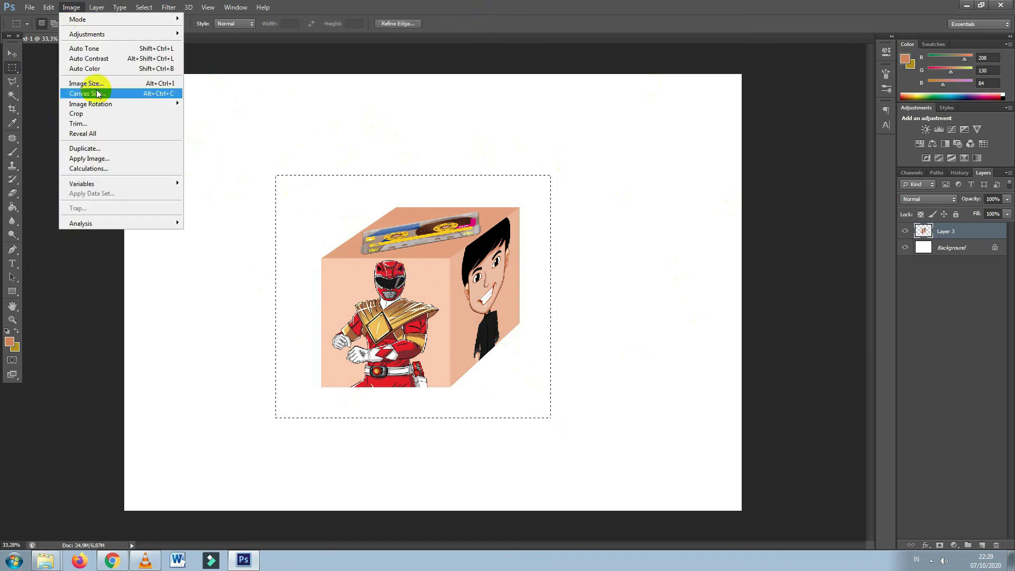
click(85, 114)
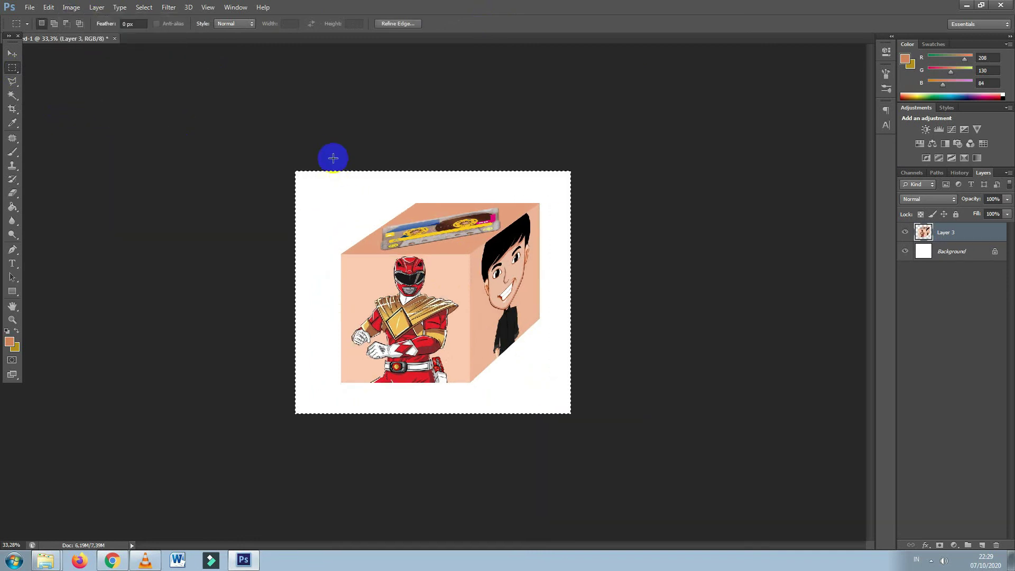
drag(319, 186, 557, 393)
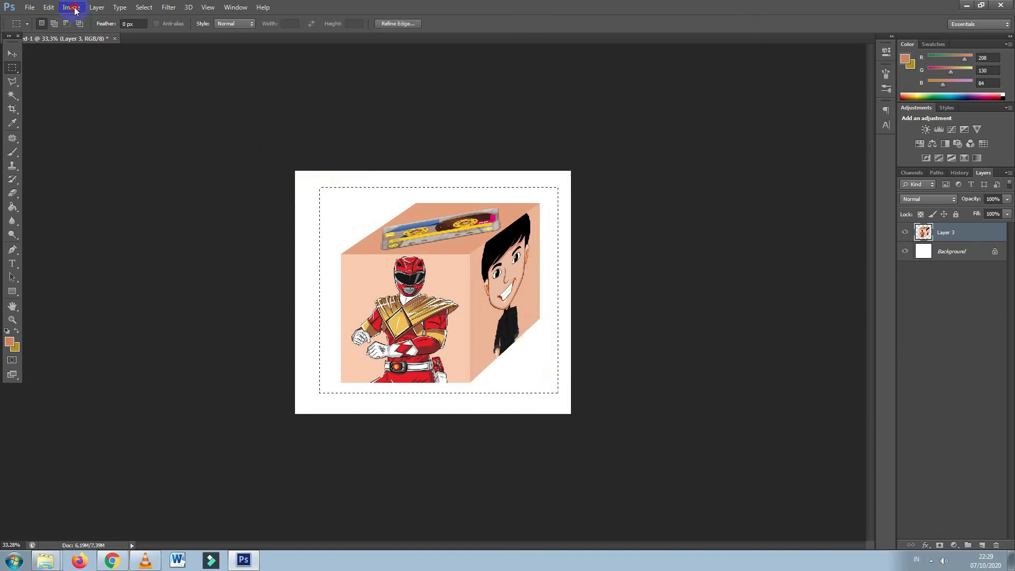
click(74, 9)
click(81, 114)
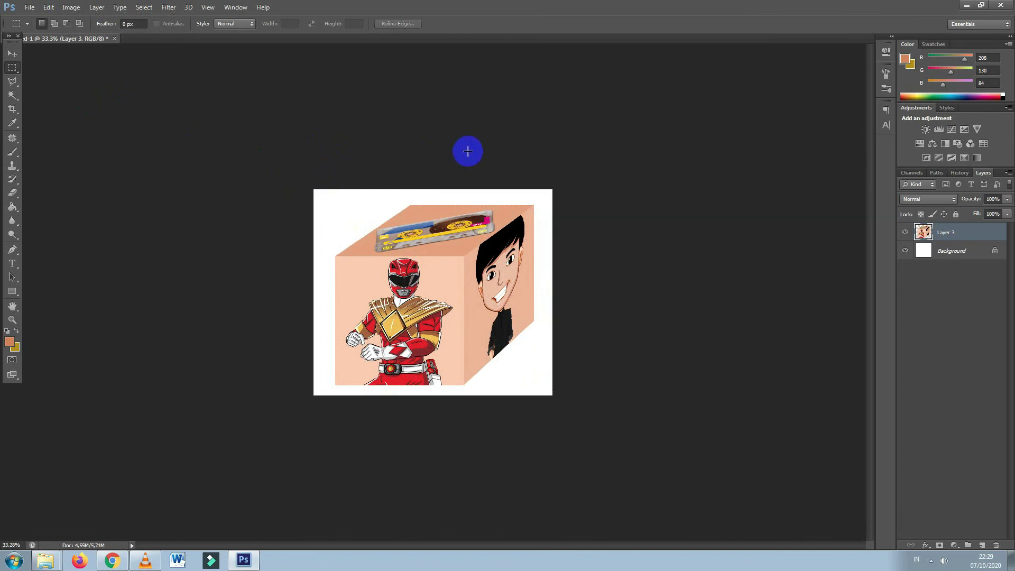
click(906, 255)
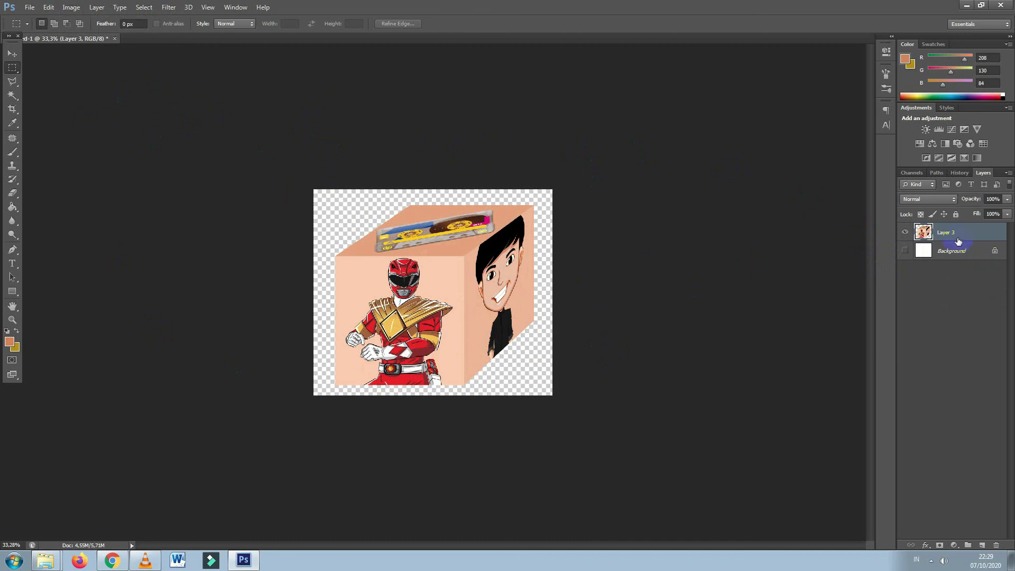
Step: Add a drop shadow to the cube: distance 29, spread 8, size 49, adjusted angle
click(923, 545)
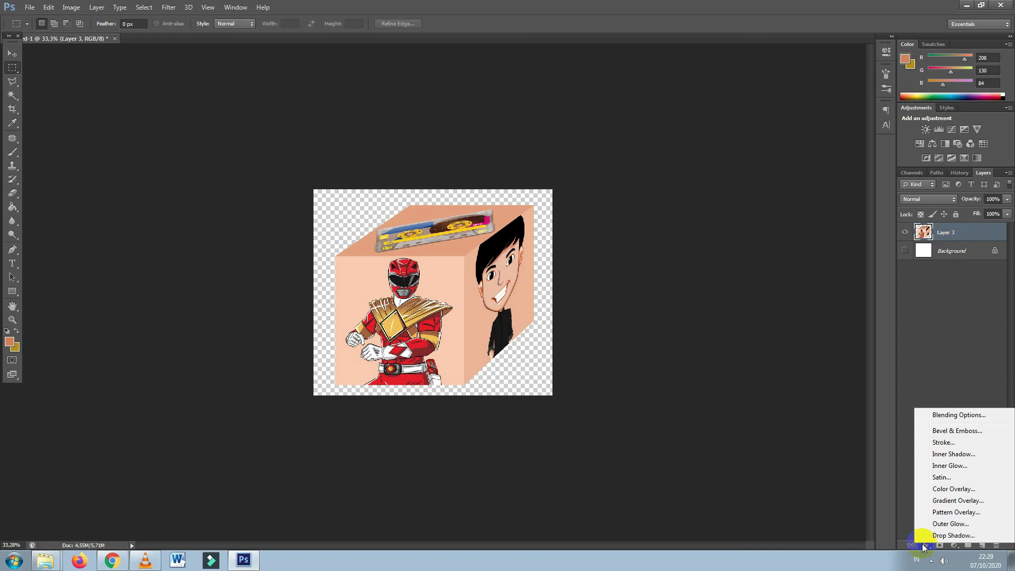
click(937, 536)
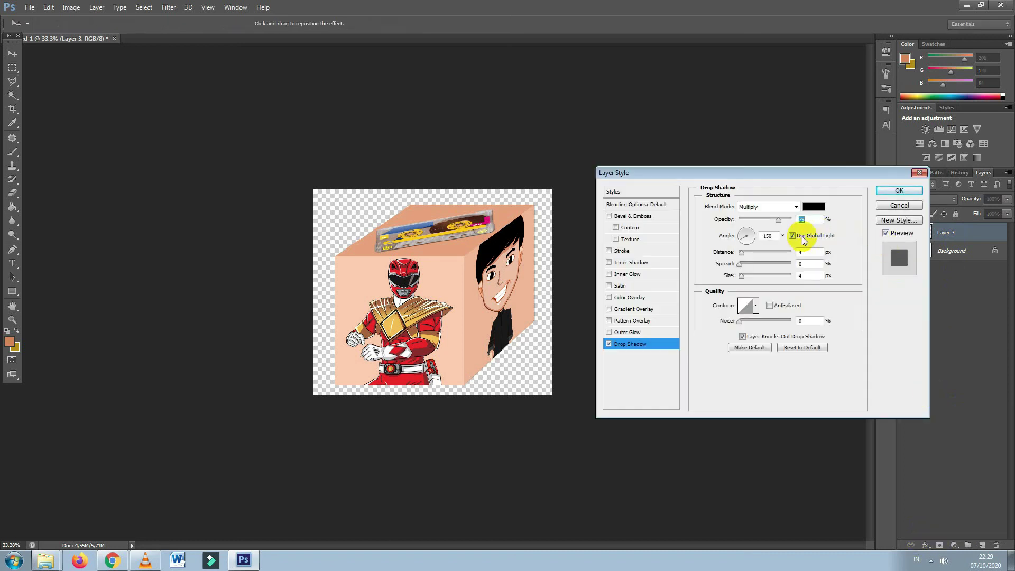
drag(743, 253, 750, 254)
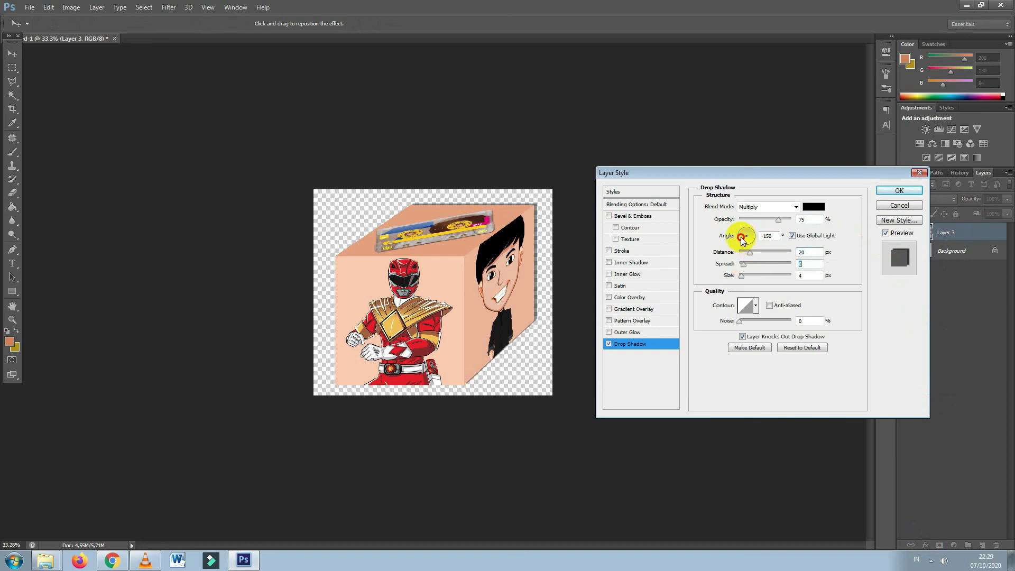
click(742, 237)
drag(743, 232, 743, 231)
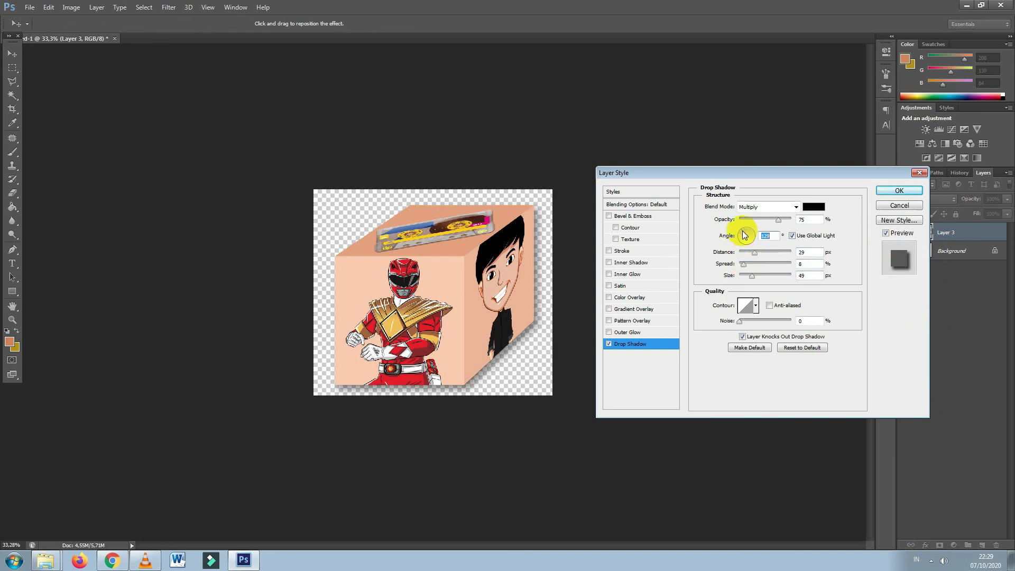
click(899, 190)
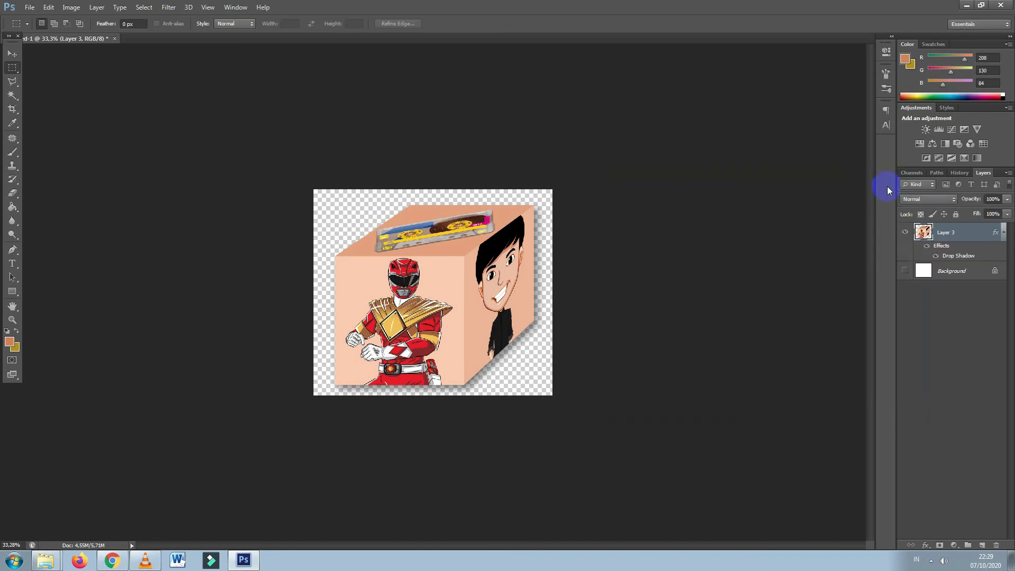
click(29, 8)
Step: Save the cube as boxxxxx.png in the Tucorial folder with None / Fast compression
click(37, 135)
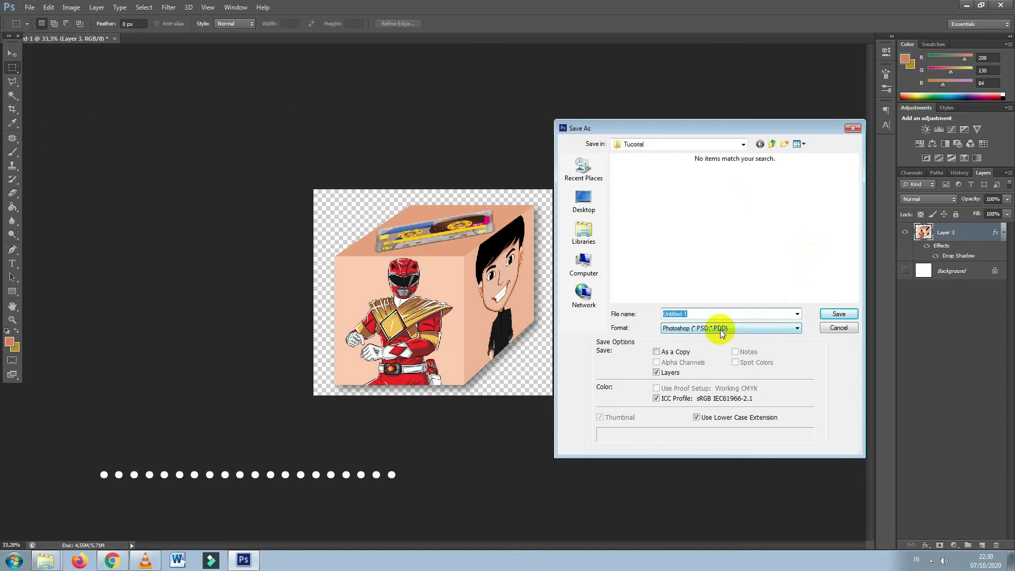
text(box)
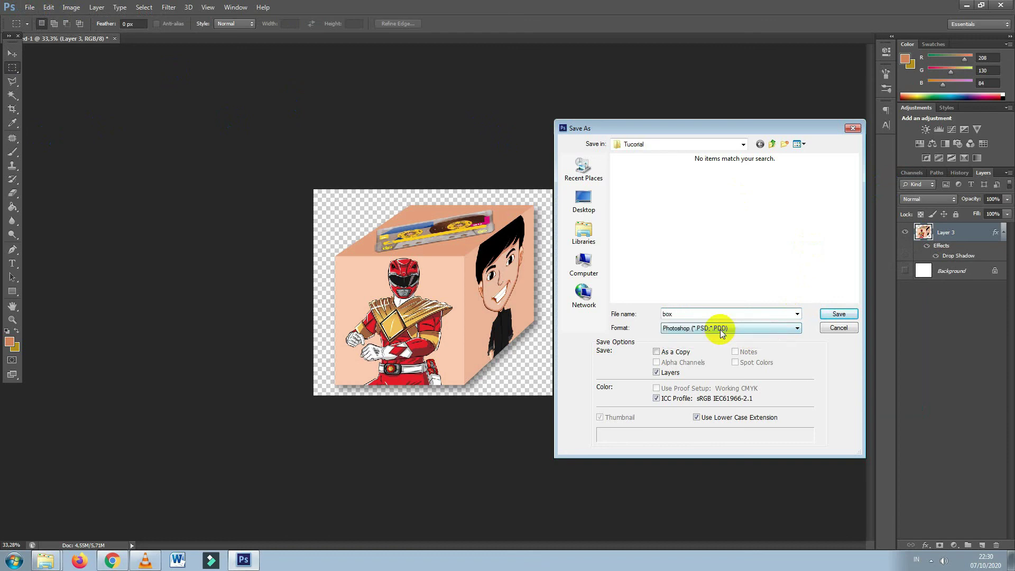
text(xxx)
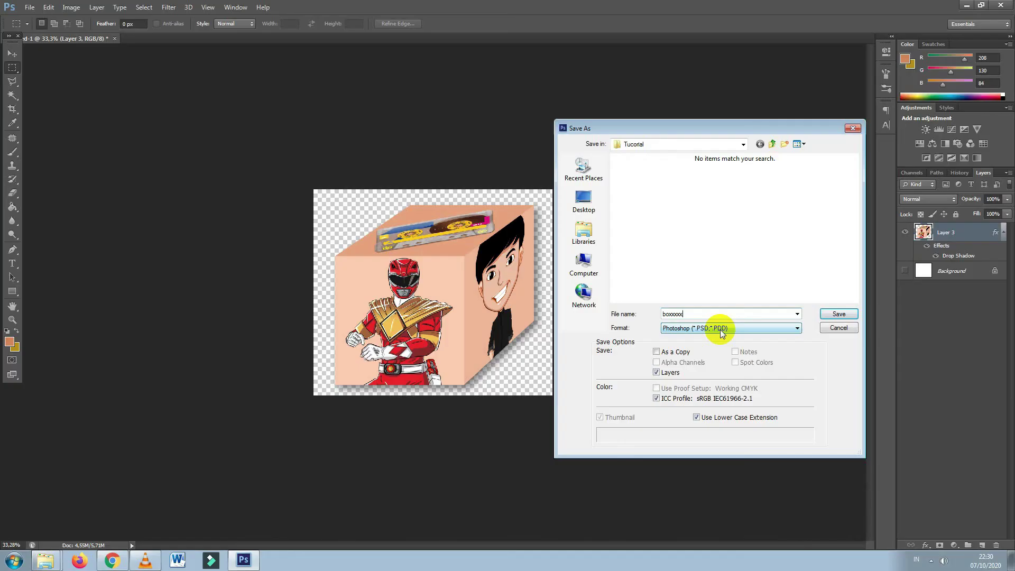
click(716, 327)
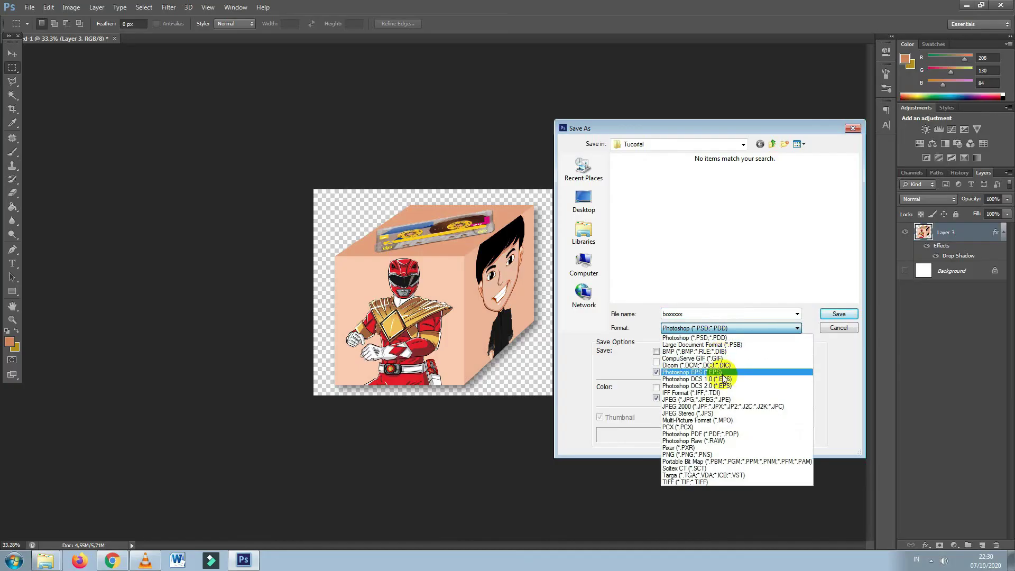
click(682, 454)
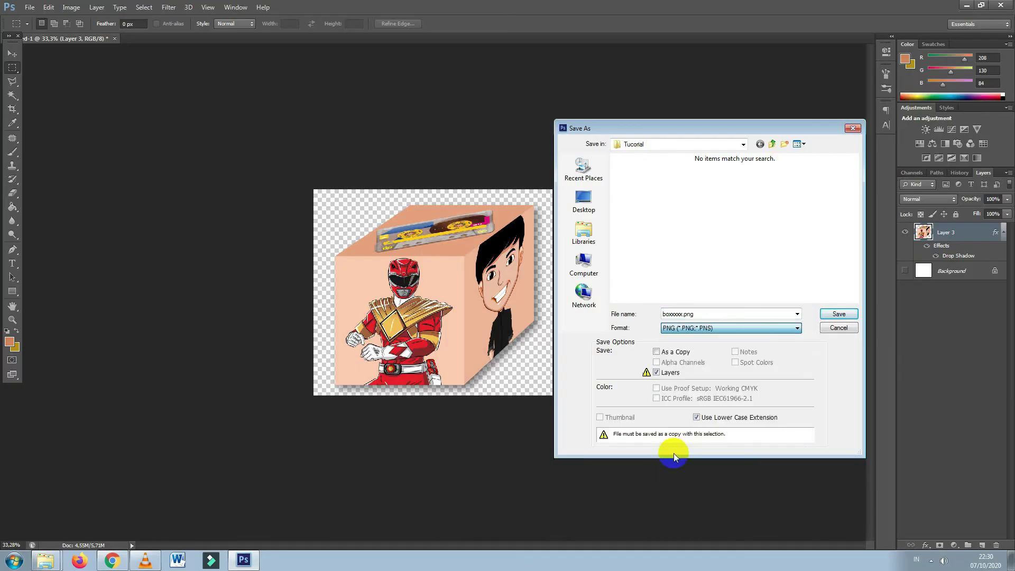
click(827, 314)
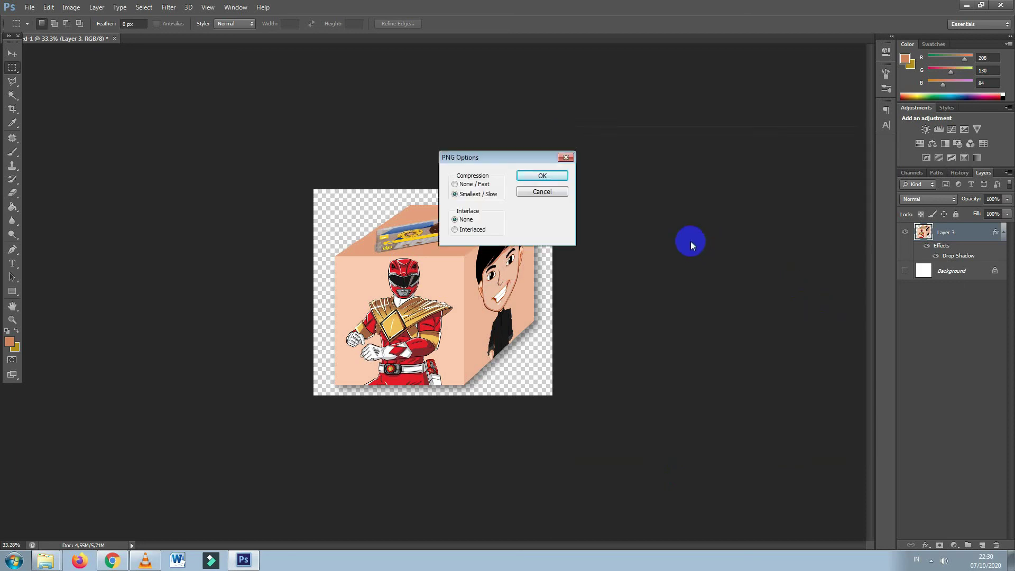
click(491, 185)
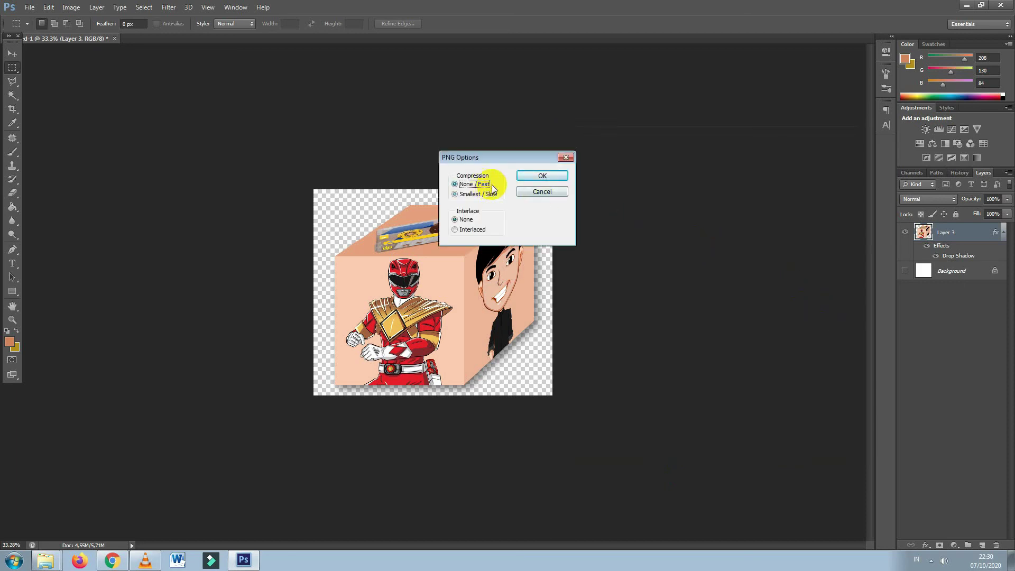
click(541, 180)
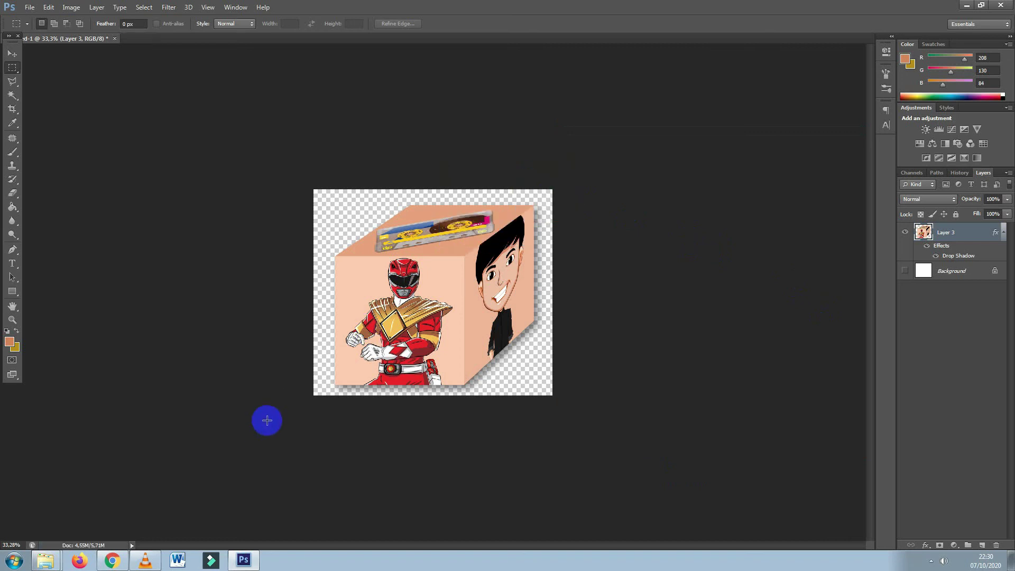
click(46, 560)
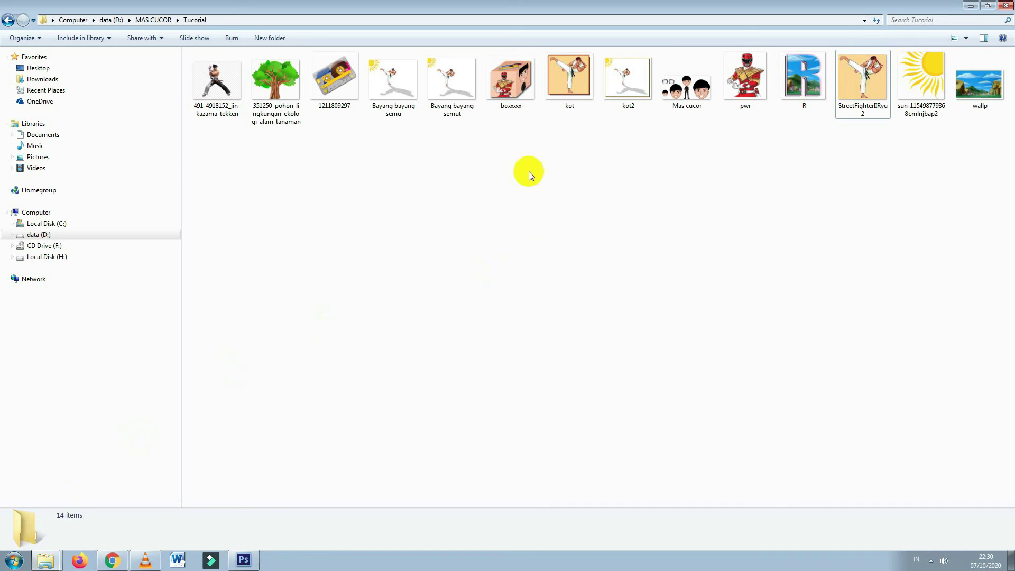
Step: Open the saved boxxxxx image in Windows Photo Viewer from Explorer
click(512, 99)
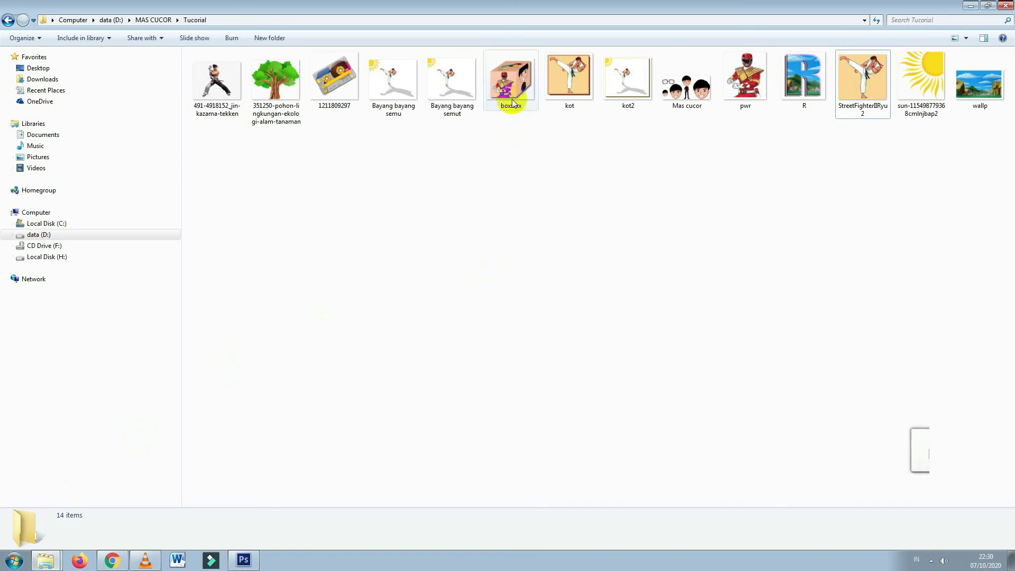
right_click(509, 98)
mouse_move(540, 223)
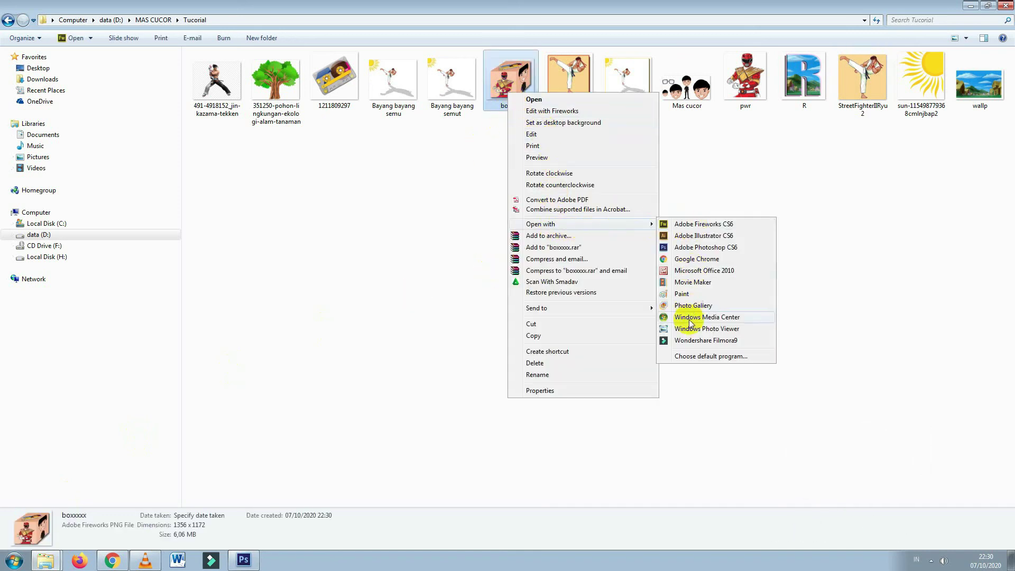
click(686, 328)
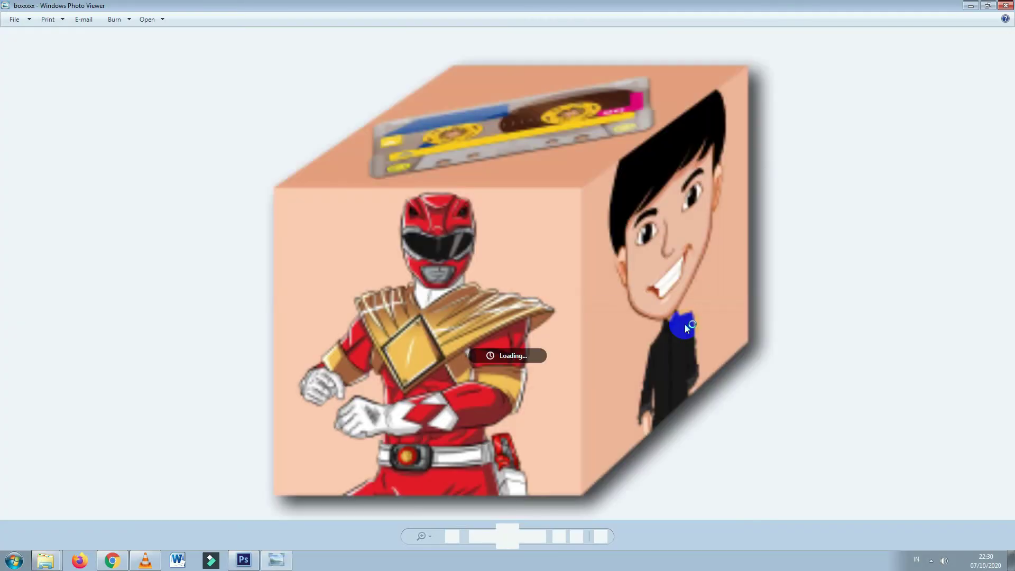